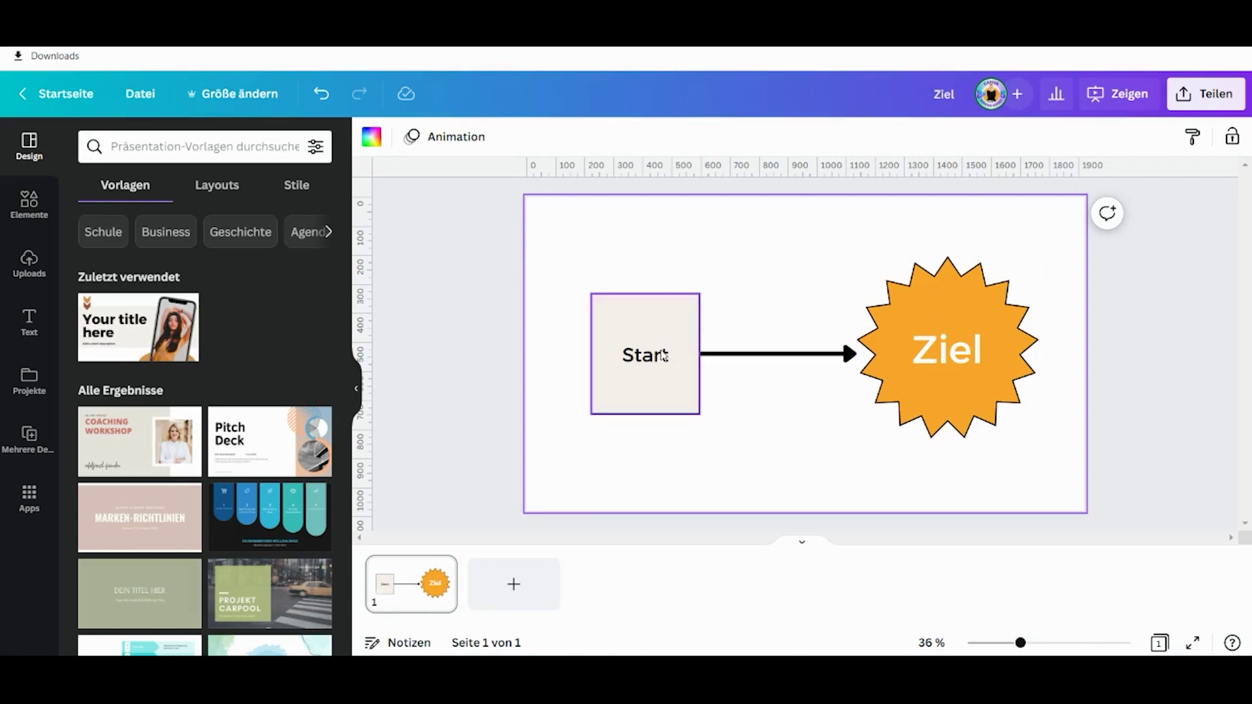
# Step: Add the label "Dein Weg" to the arrow connecting the Start square with the Ziel star
pyautogui.click(782, 355)
pyautogui.click(780, 354)
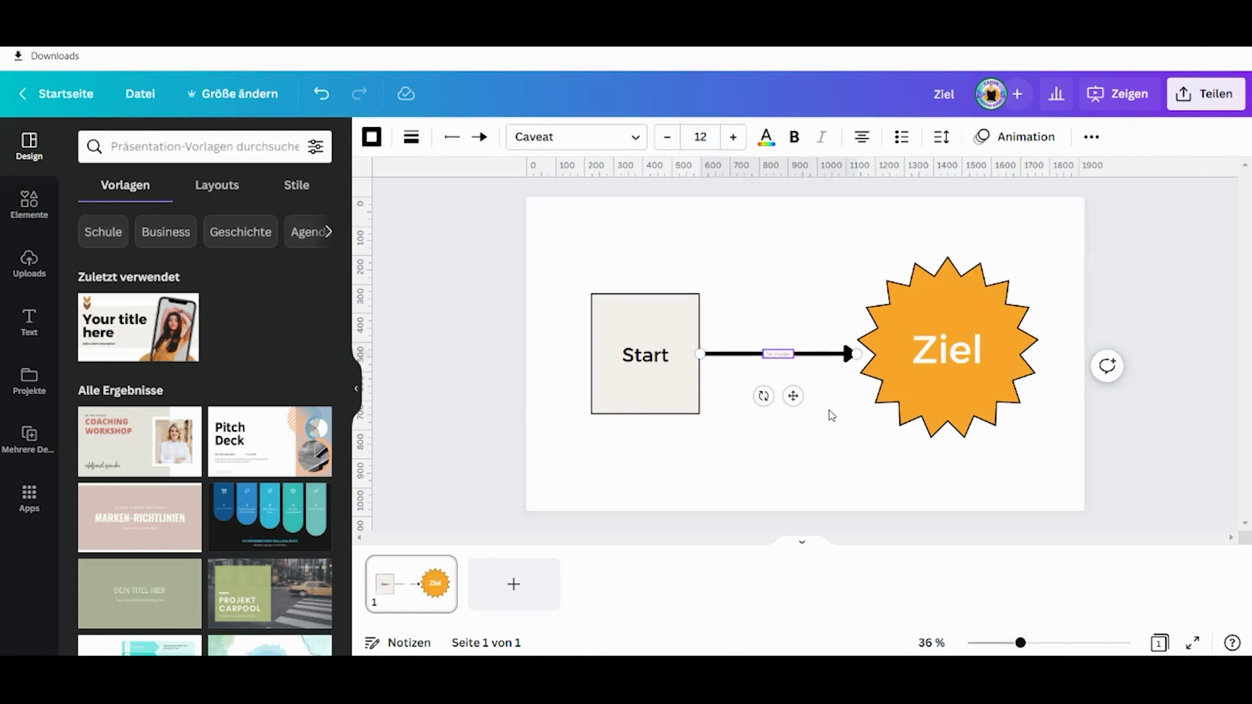
pyautogui.write('Ja los')
# Step: Set the font size of the arrow's label to 50 and deselect the arrow
pyautogui.click(704, 137)
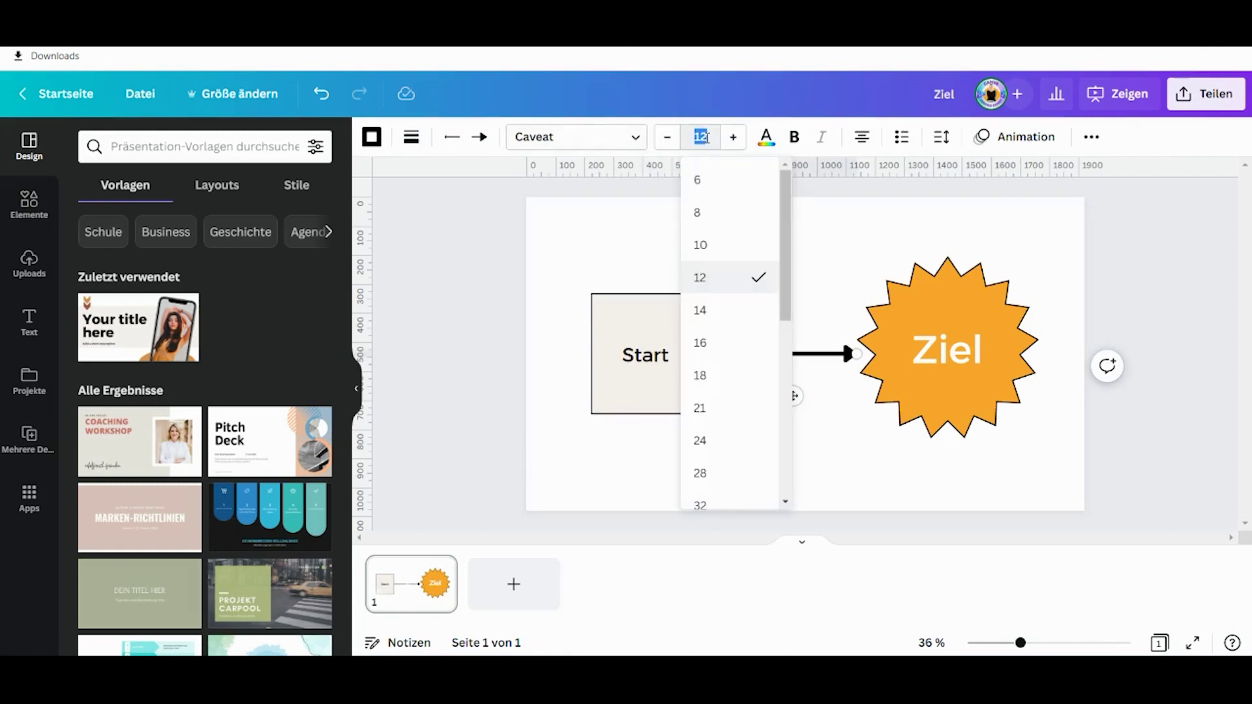
pyautogui.write('3')
pyautogui.write('0')
pyautogui.press('Return')
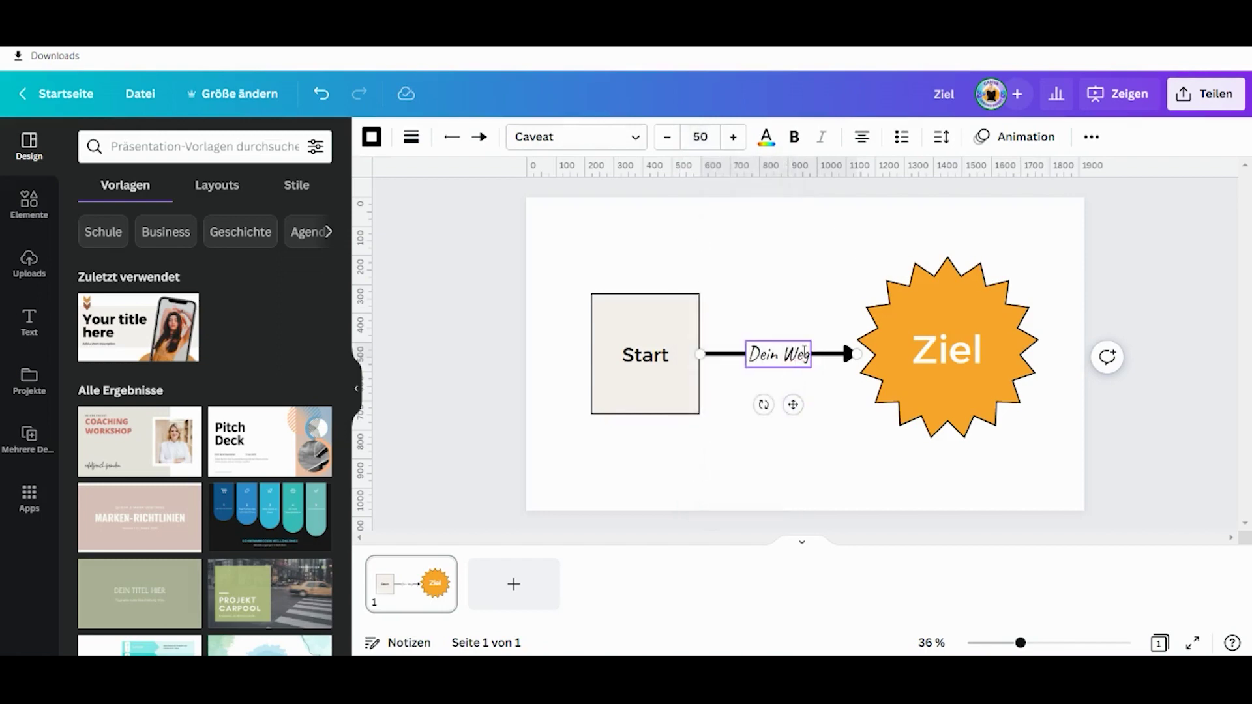
pyautogui.click(820, 439)
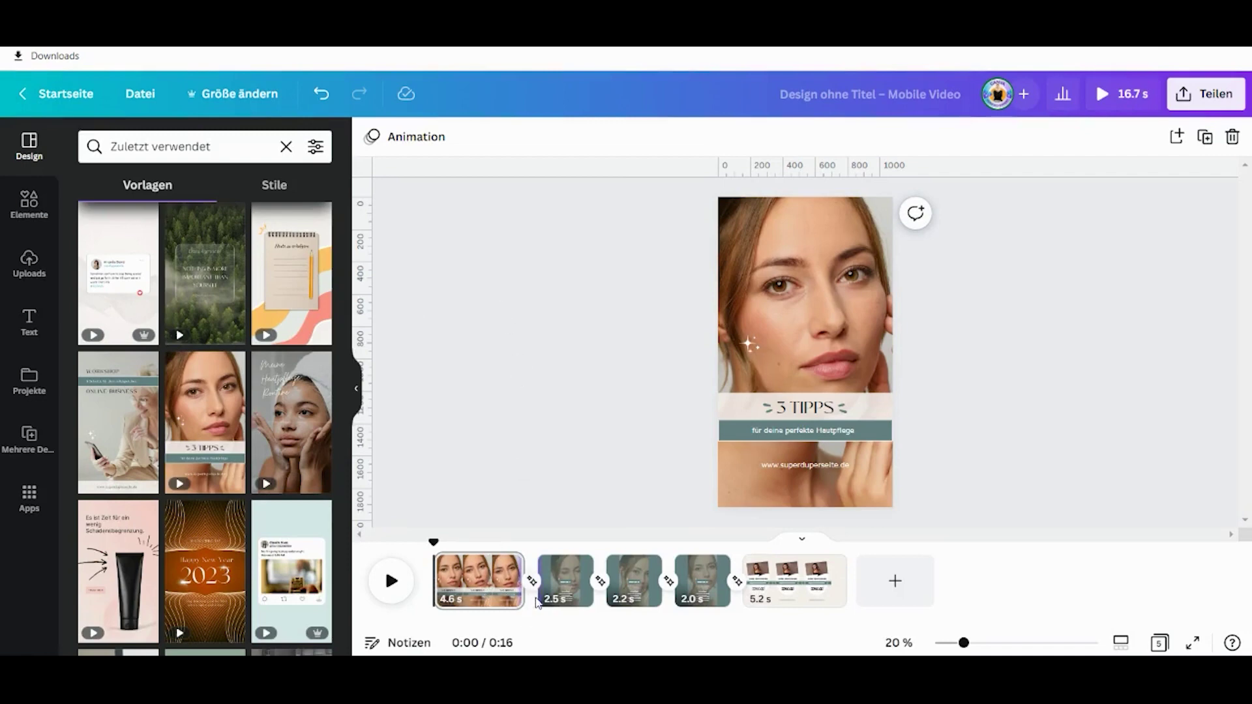
# Step: Play the "3 TIPPS" skincare video to preview its page transitions, and pause it during the second tip
pyautogui.click(390, 587)
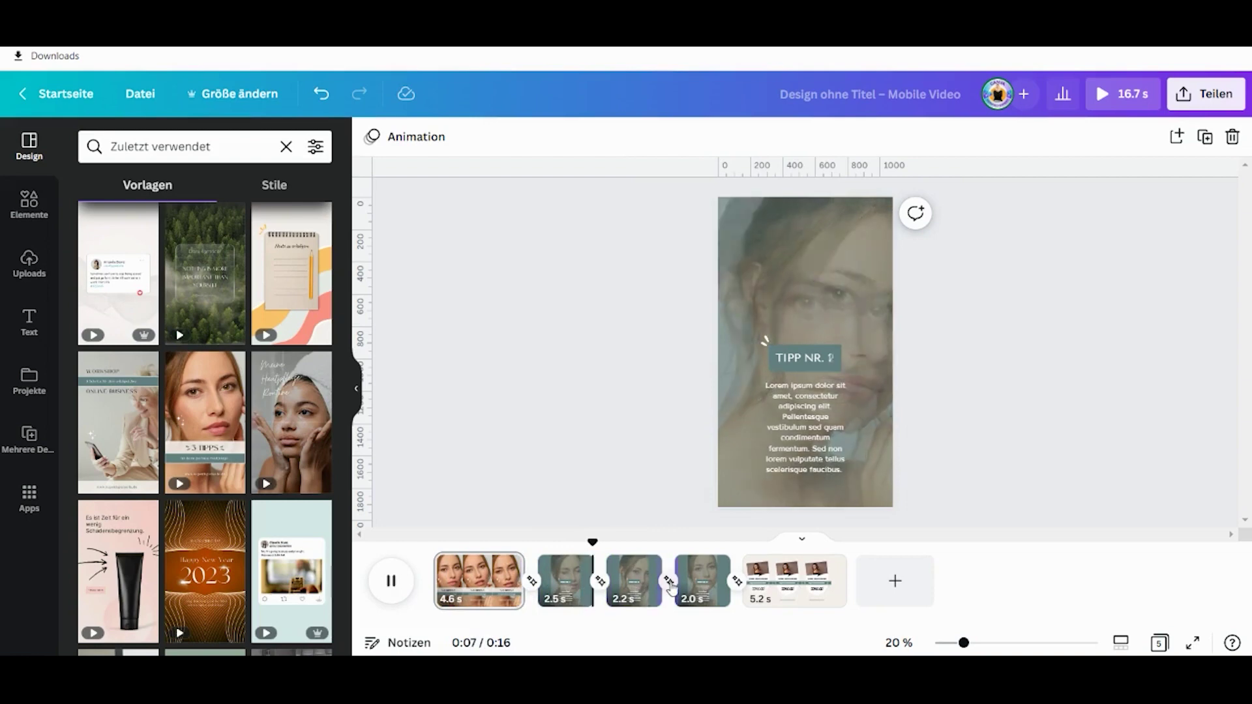
pyautogui.click(390, 592)
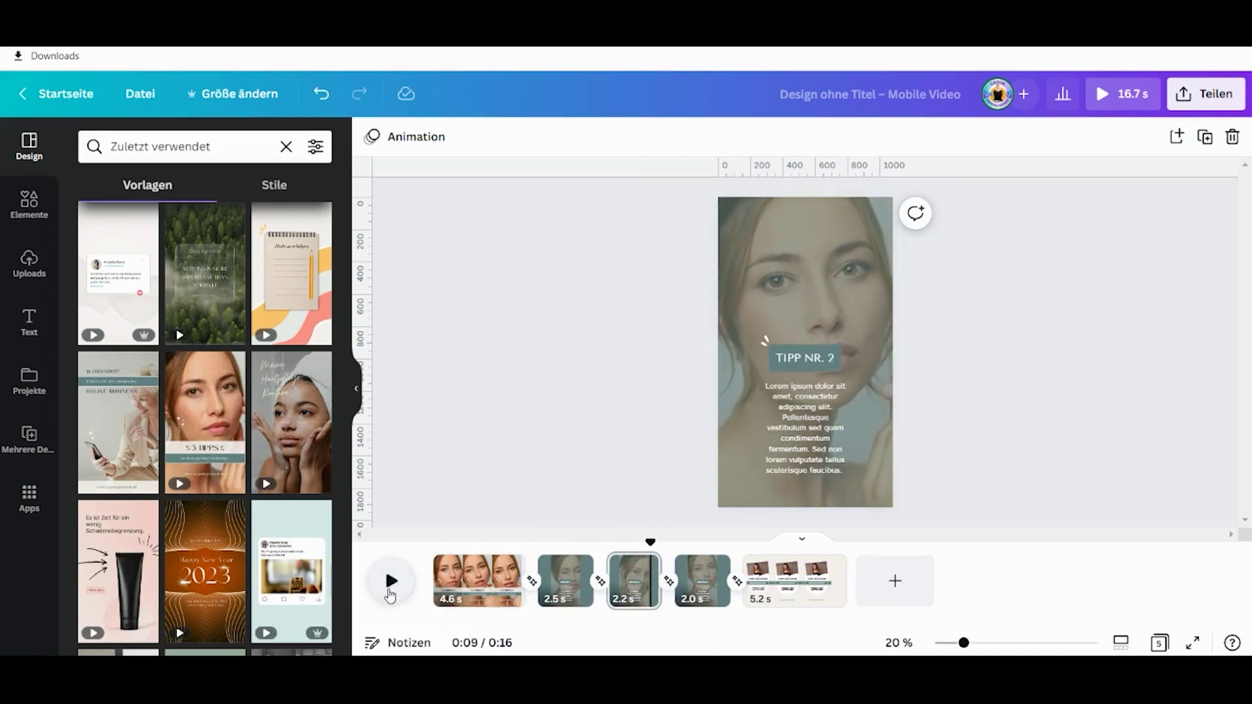
# Step: Change the transition between the first two pages to Flow, with a duration of 0.9 seconds and the downward direction
pyautogui.click(533, 581)
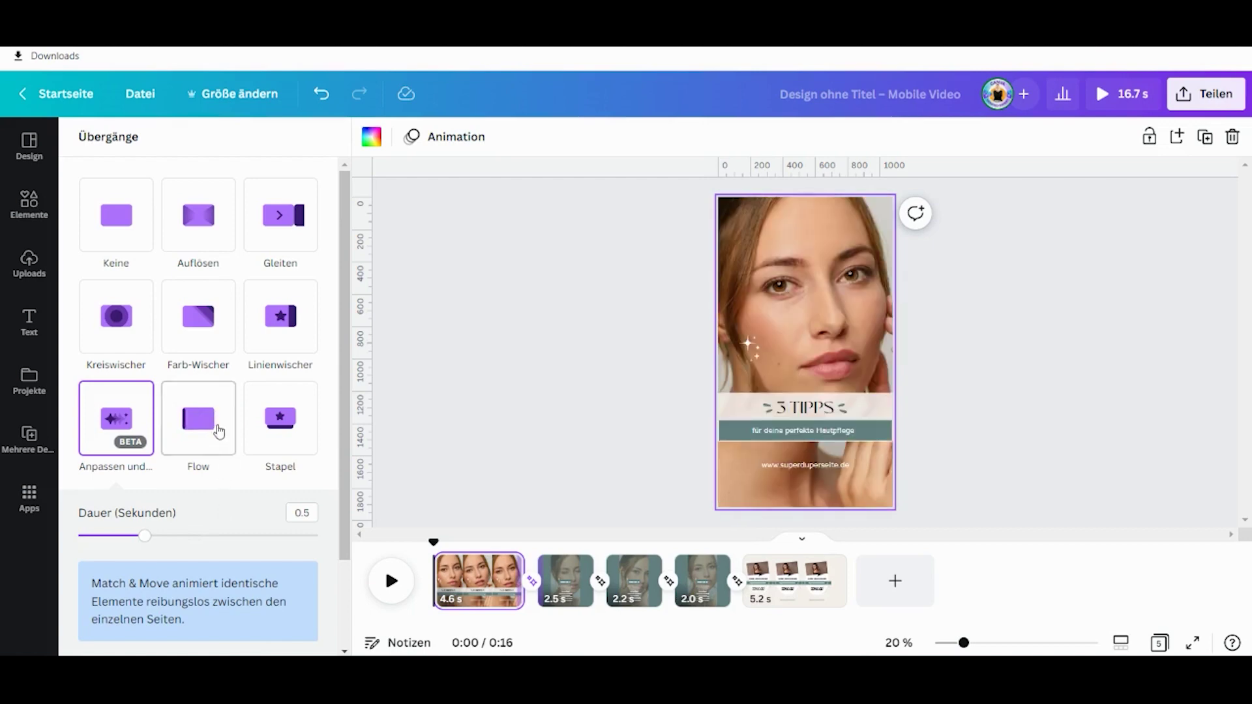
pyautogui.click(219, 431)
pyautogui.scroll(-1, 204, 424)
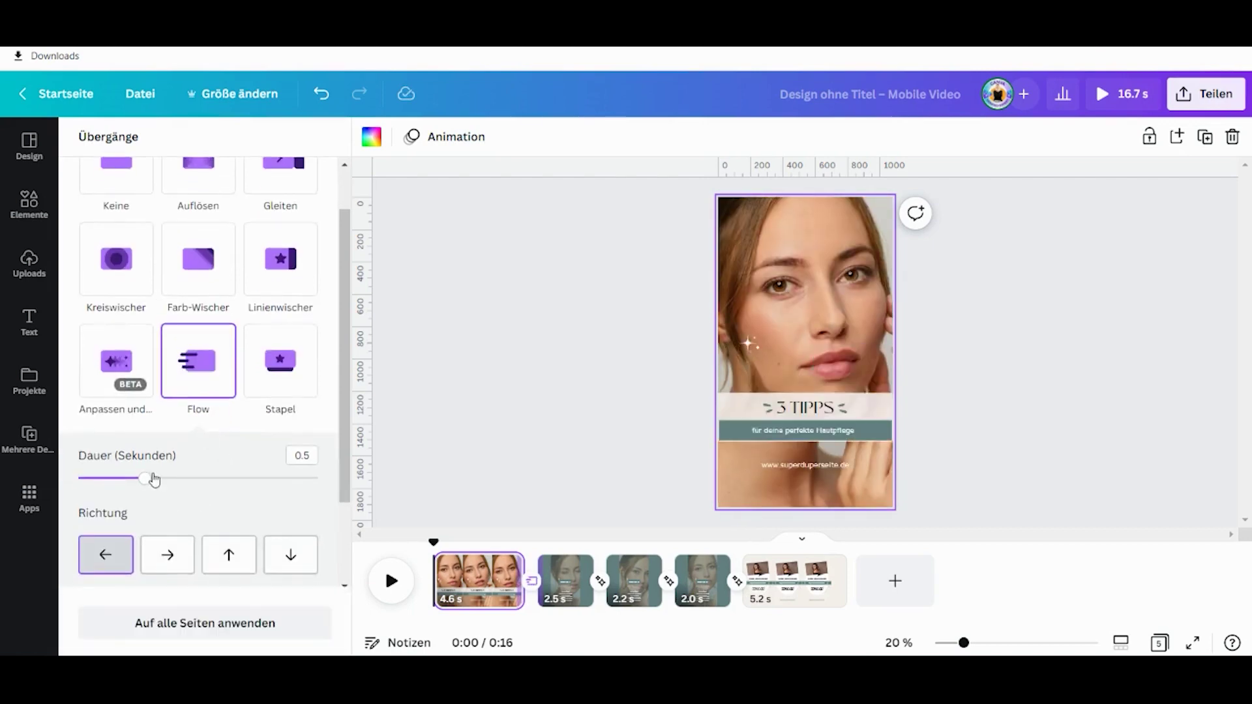
pyautogui.moveTo(146, 480); pyautogui.dragTo(206, 483)
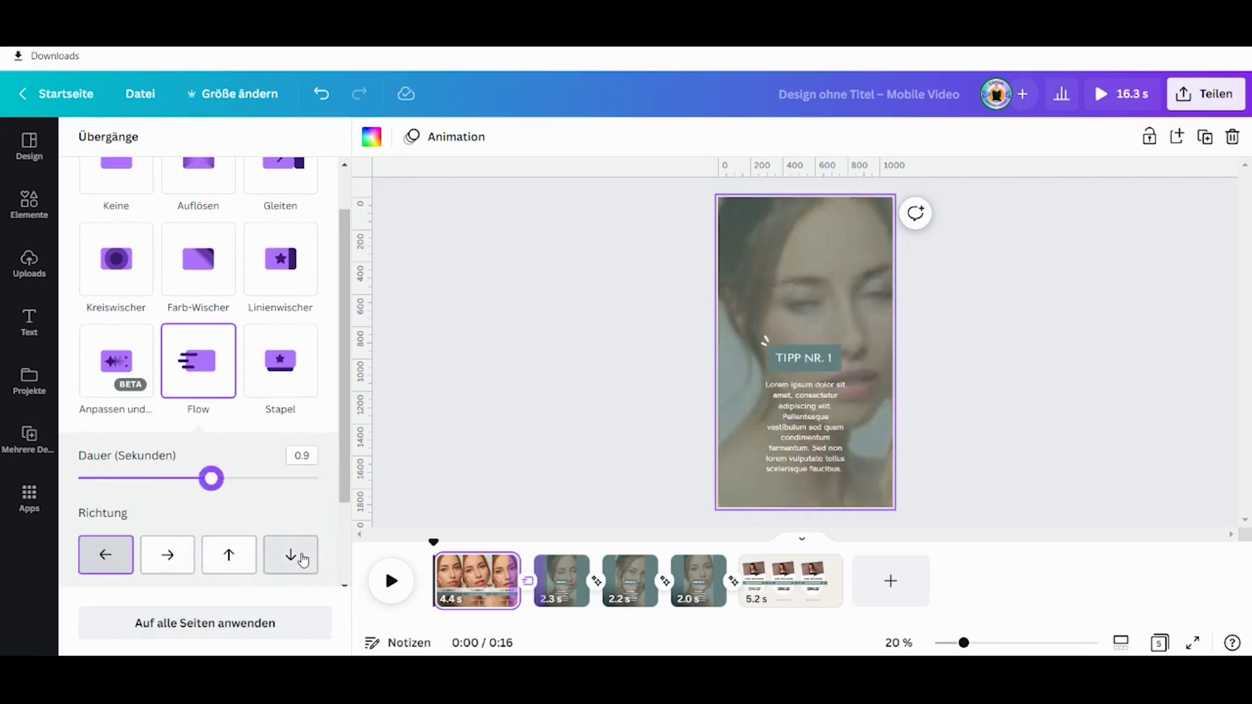
pyautogui.click(302, 559)
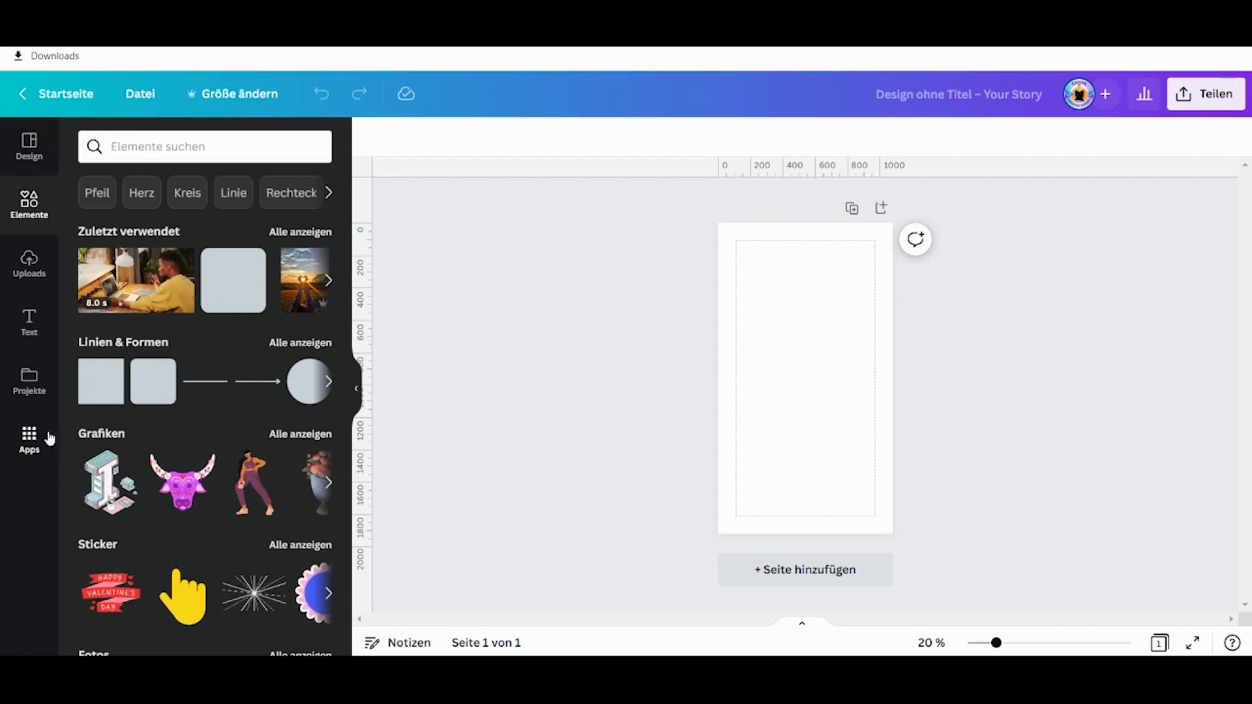
# Step: Open the Text to Image app and use the suggested prompt "Ein Panda fährt auf einem Fahrrad durch eine Stadt mit Tiefenschärfe"
pyautogui.click(28, 438)
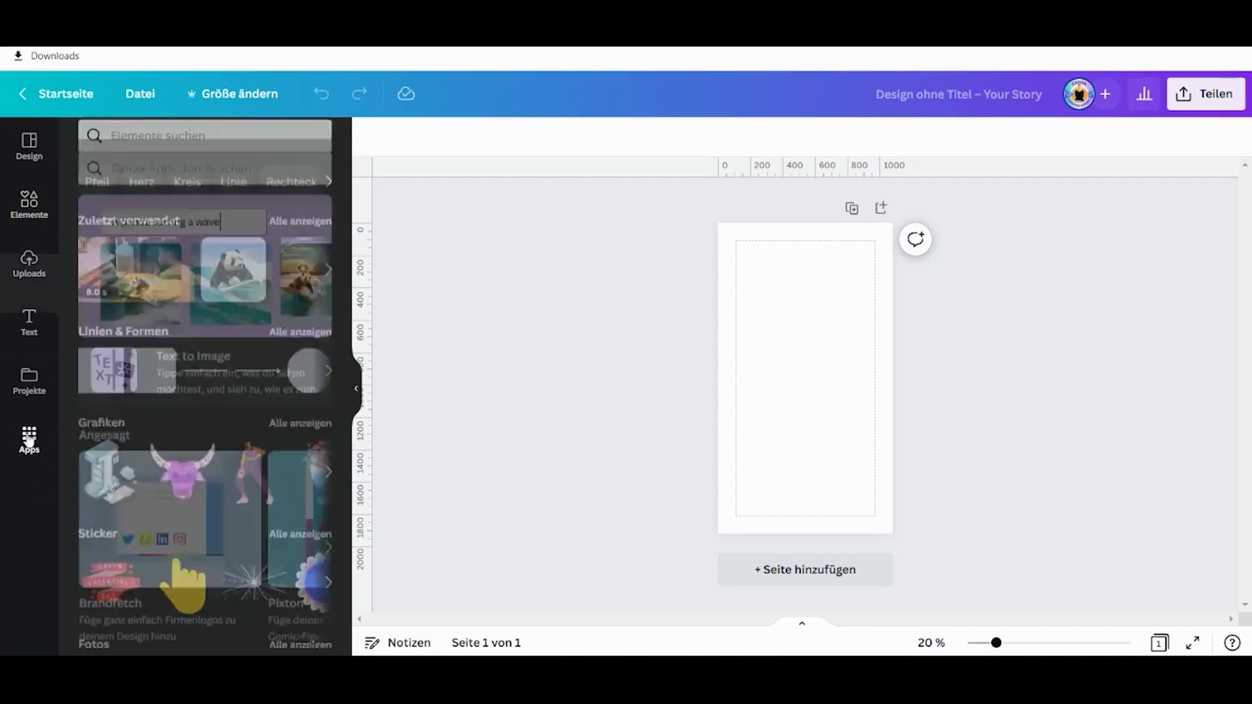
pyautogui.scroll(-7, 161, 336)
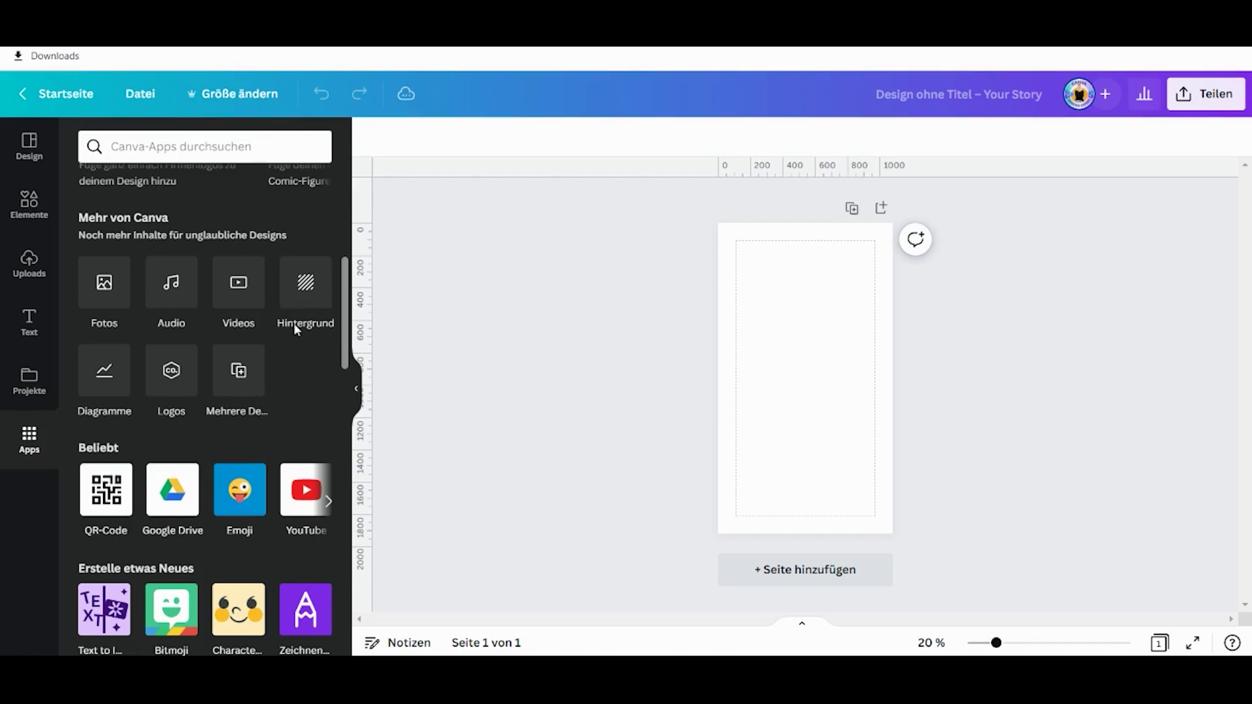
pyautogui.scroll(6, 293, 323)
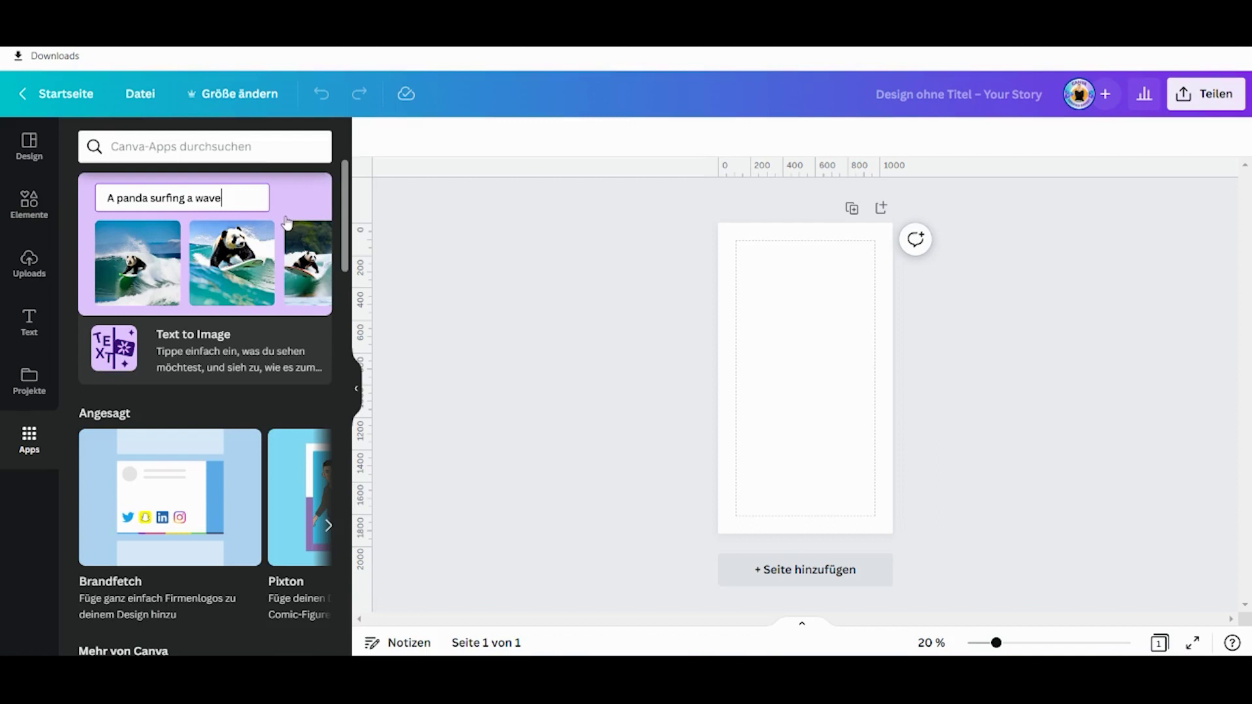
pyautogui.click(255, 266)
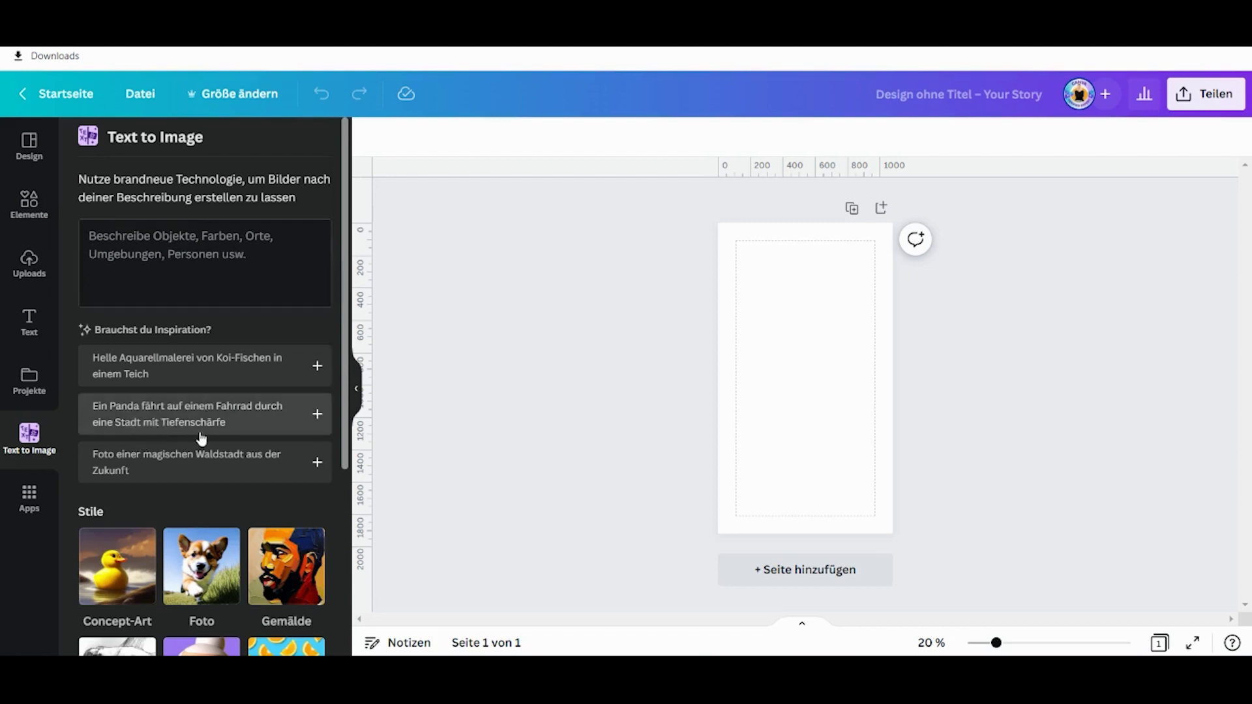
pyautogui.click(268, 425)
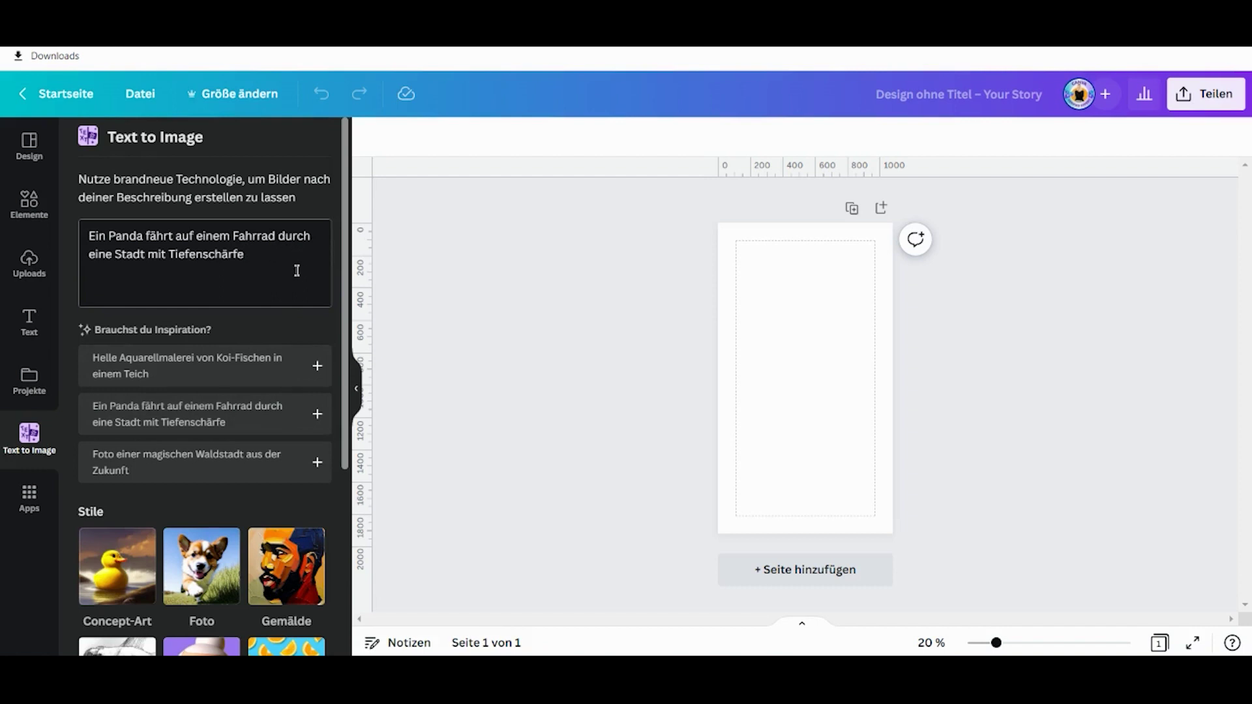
# Step: Generate images from the panda prompt in the Concept-Art style with the Hochformat aspect ratio
pyautogui.scroll(-3, 296, 271)
pyautogui.scroll(3, 297, 264)
pyautogui.scroll(-2, 295, 264)
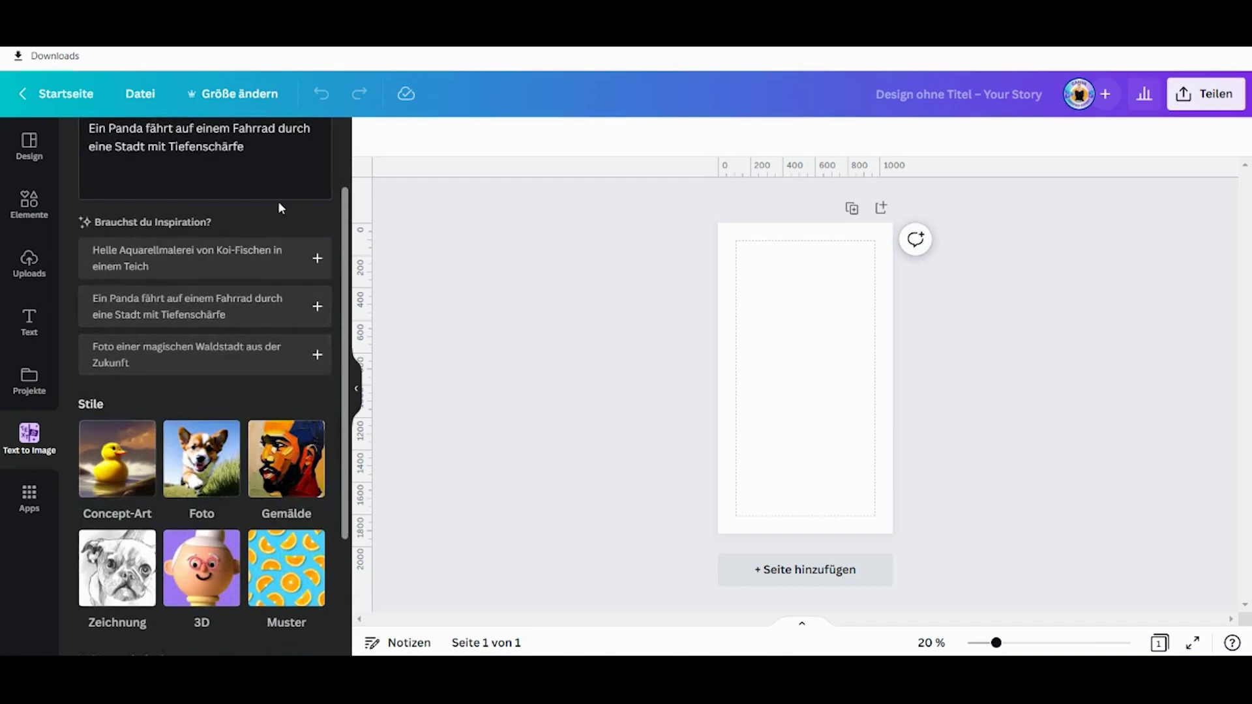
pyautogui.scroll(-2, 280, 207)
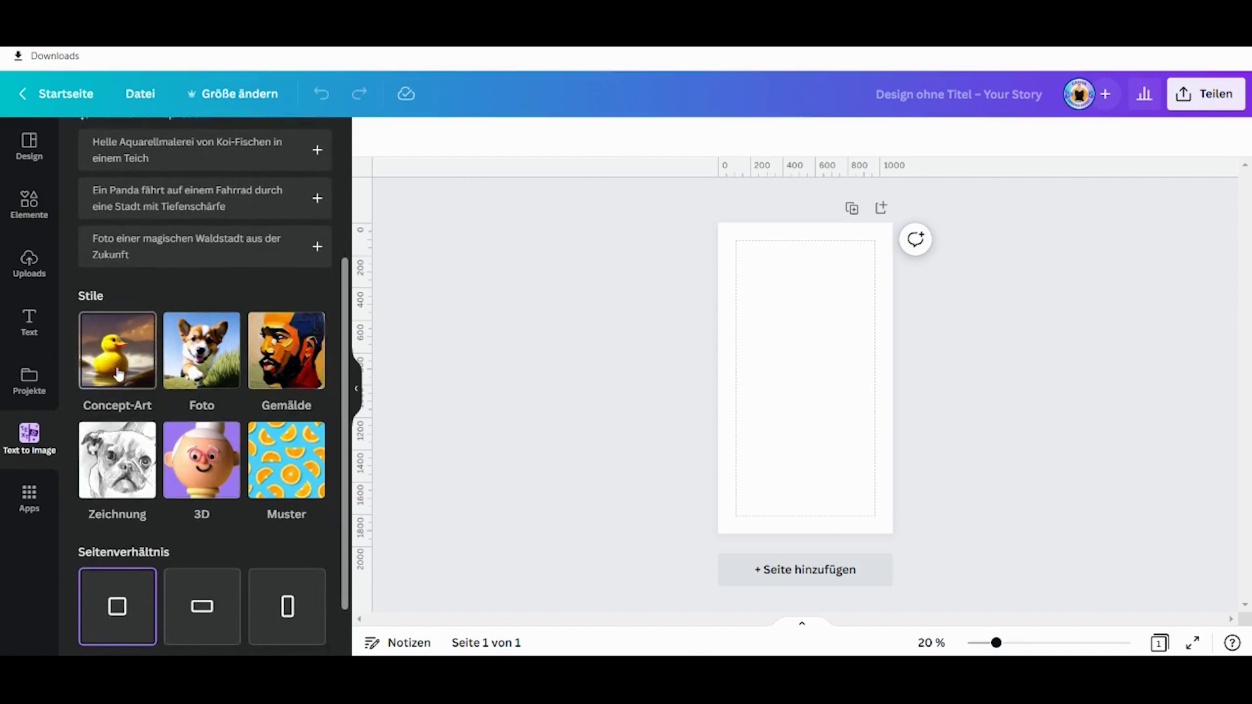
pyautogui.scroll(-2, 130, 346)
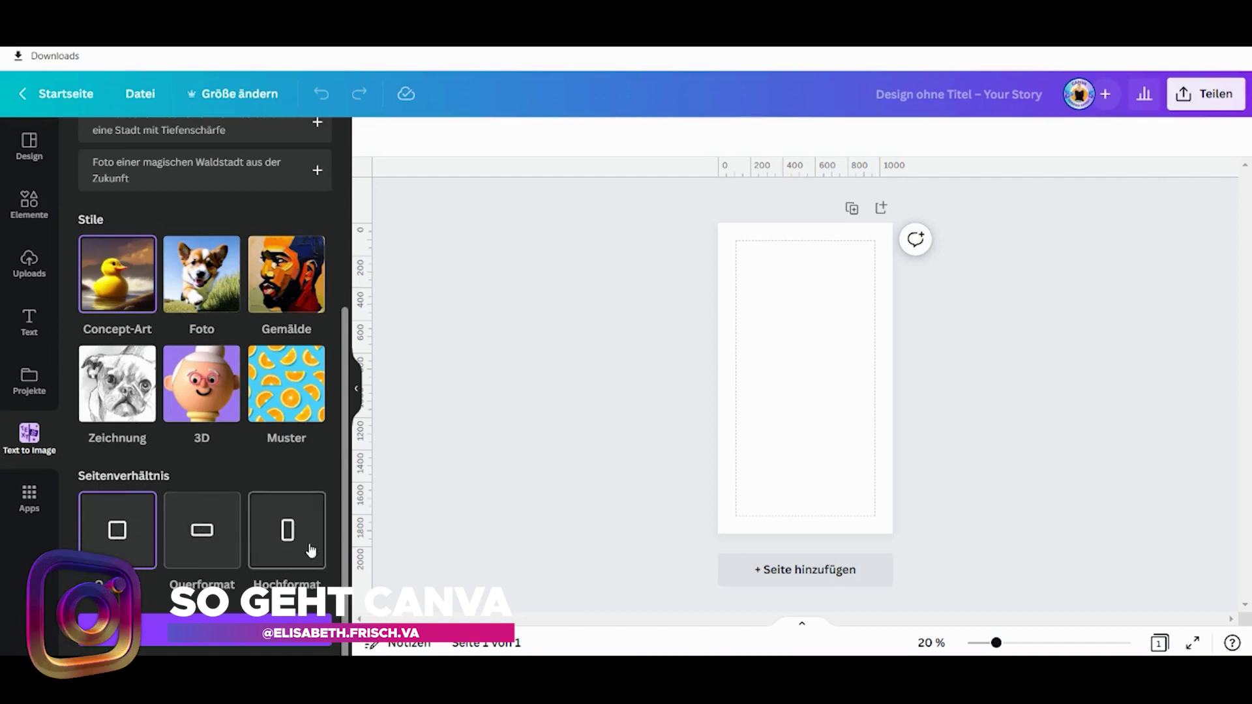
pyautogui.click(290, 531)
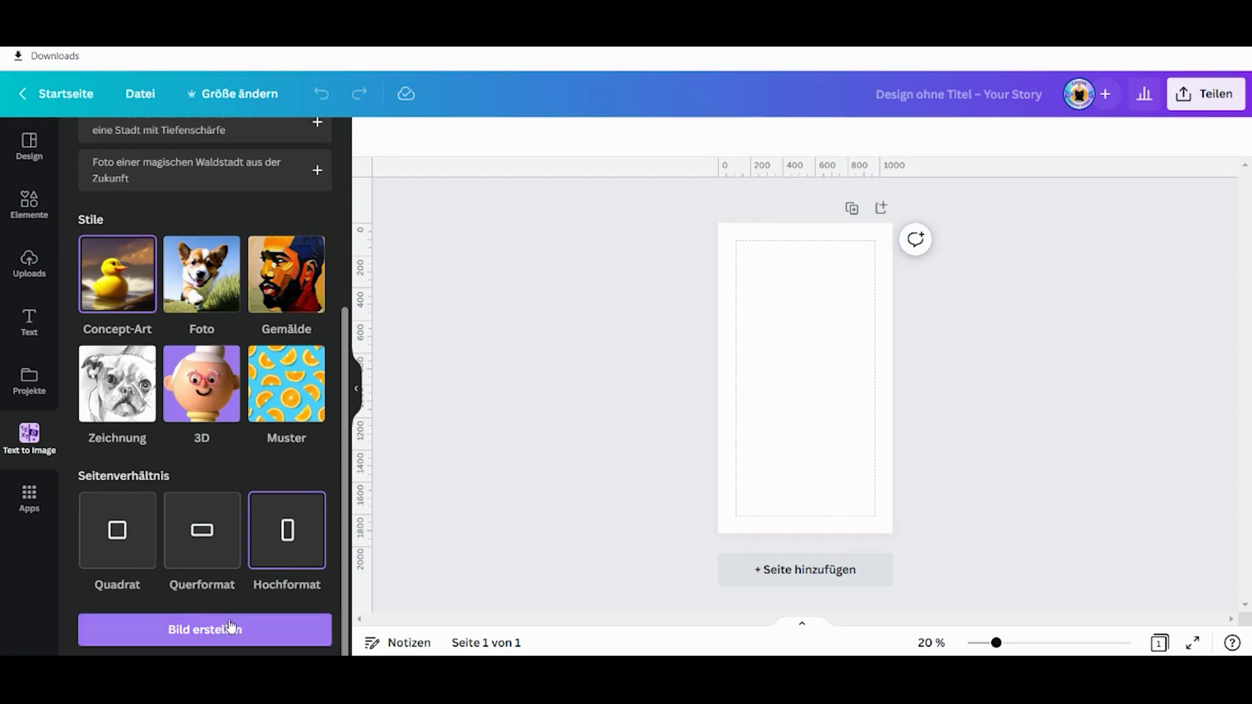
pyautogui.click(214, 641)
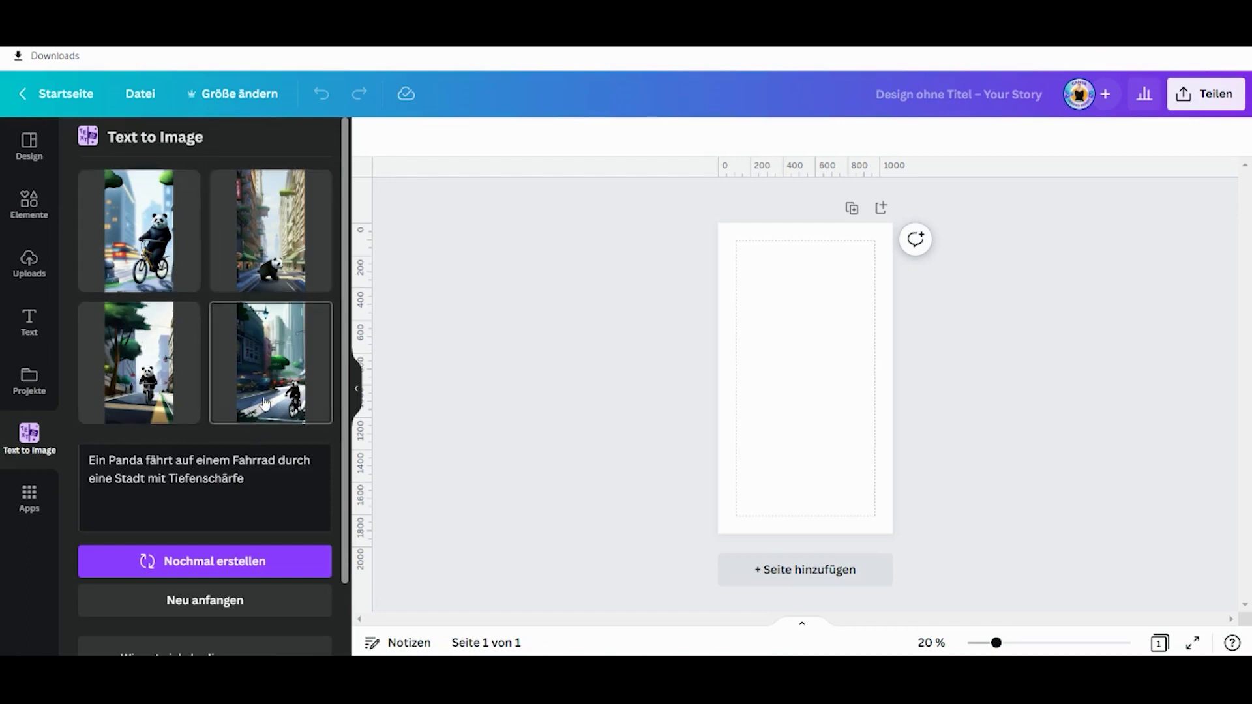
# Step: Insert the generated image of the small panda cycling on a dark street, enlarge it to about 1008 × 1792, and centre it on the page
pyautogui.click(269, 377)
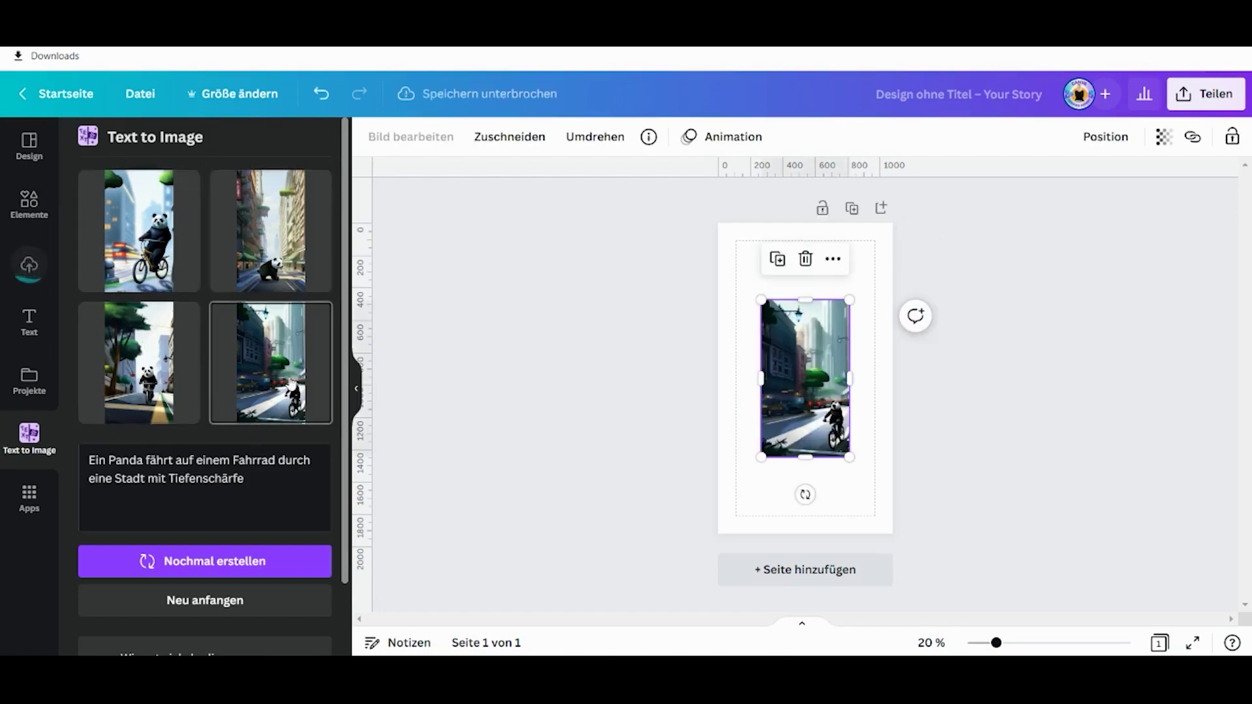
pyautogui.moveTo(759, 456); pyautogui.dragTo(688, 590)
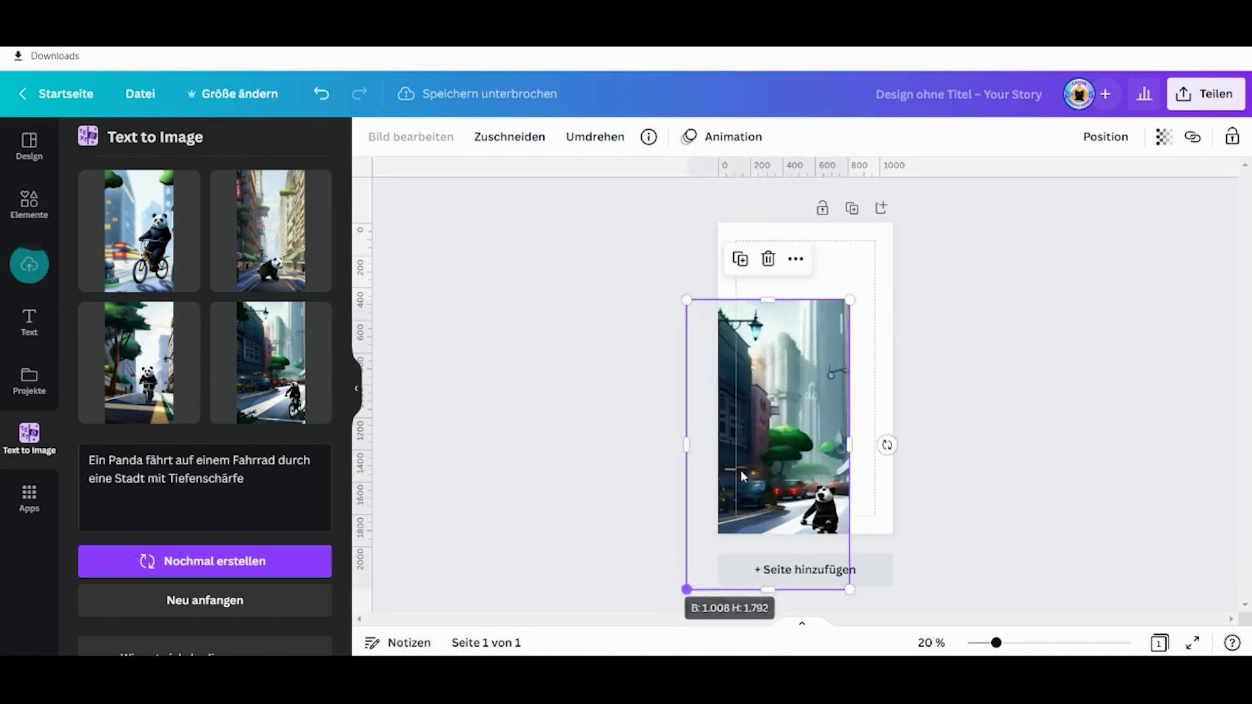
pyautogui.moveTo(804, 411); pyautogui.dragTo(838, 356)
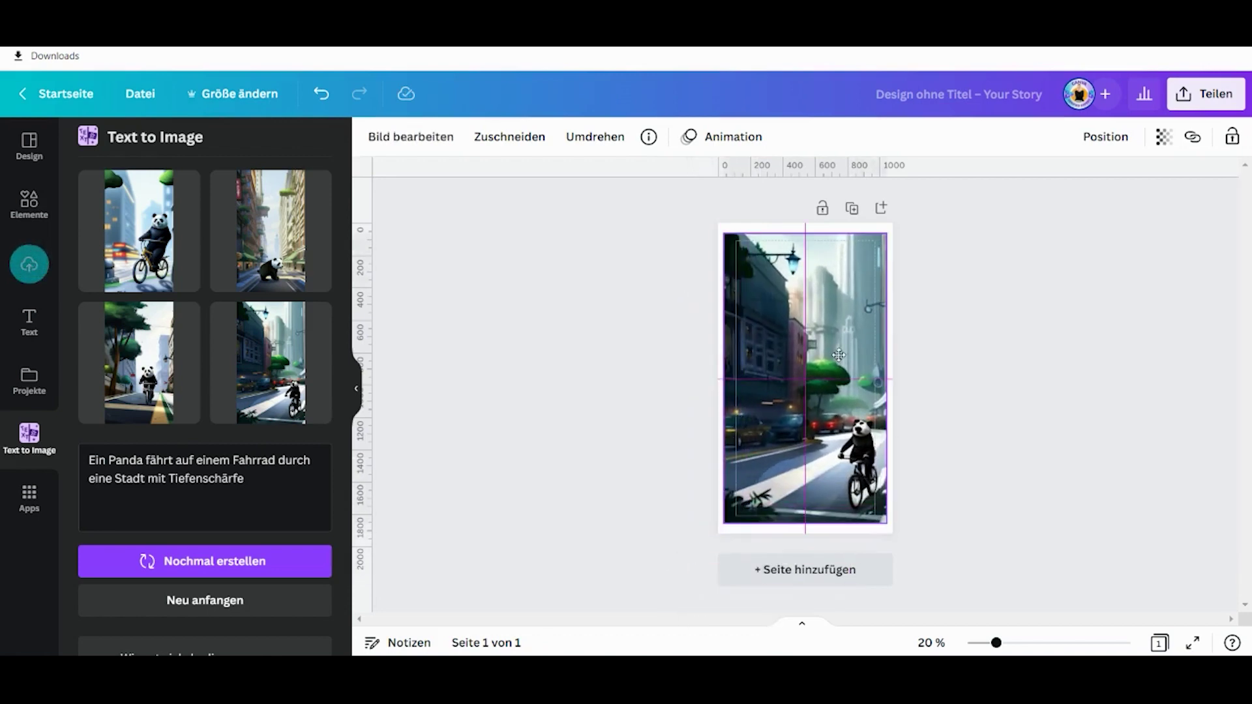
# Step: Add a second page and place the generated close-up of the panda on the yellow bicycle there, enlarged to nearly the page width
pyautogui.click(744, 573)
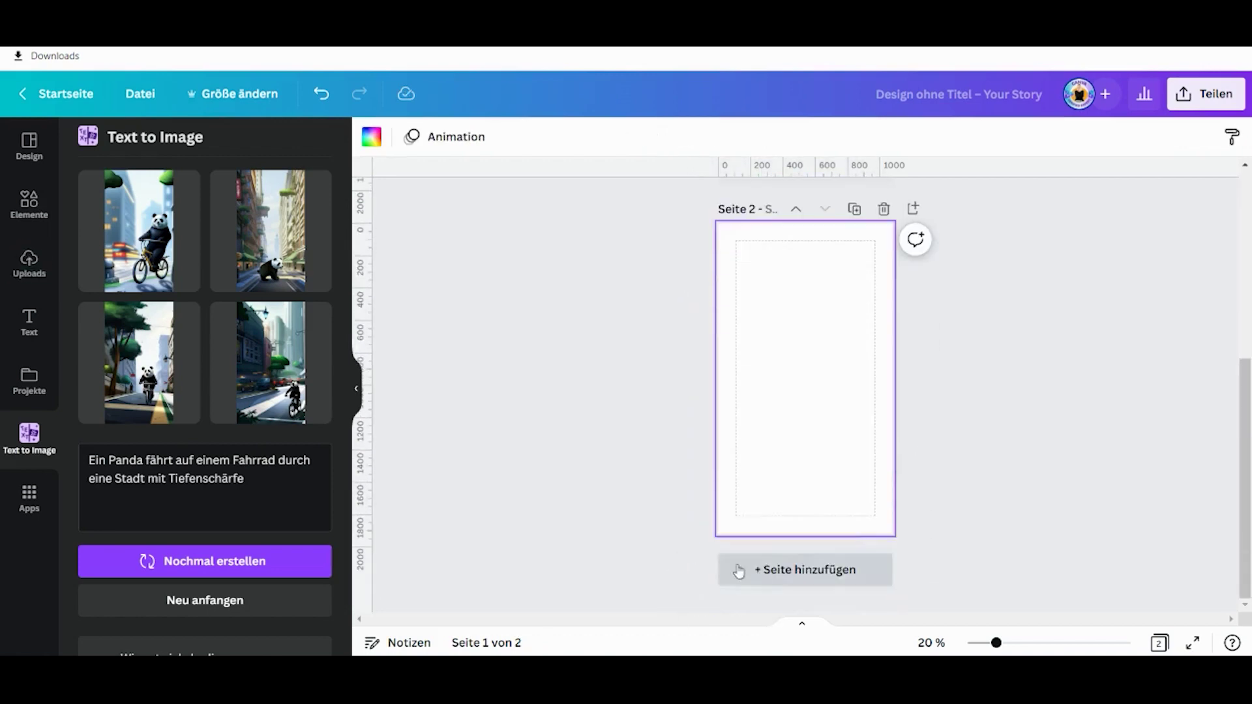
pyautogui.click(139, 231)
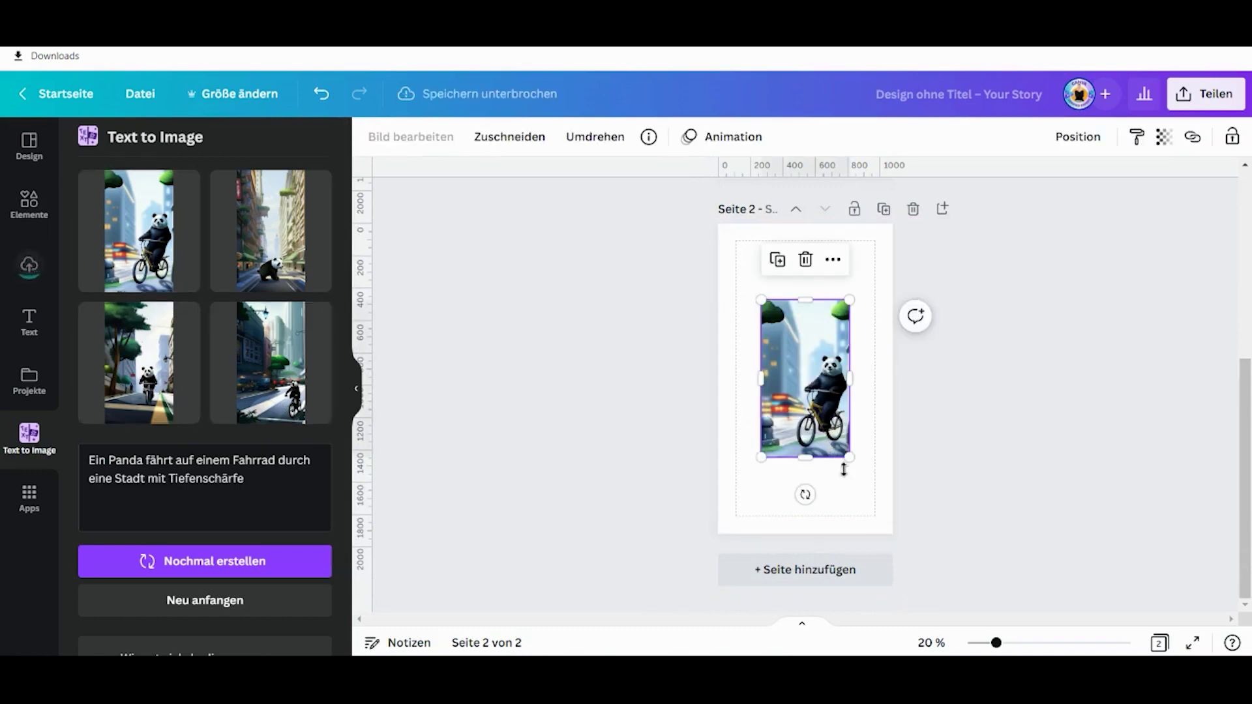
pyautogui.moveTo(849, 456)
pyautogui.mouseDown()
pyautogui.moveTo(902, 557)
pyautogui.moveTo(848, 470)
pyautogui.mouseUp()
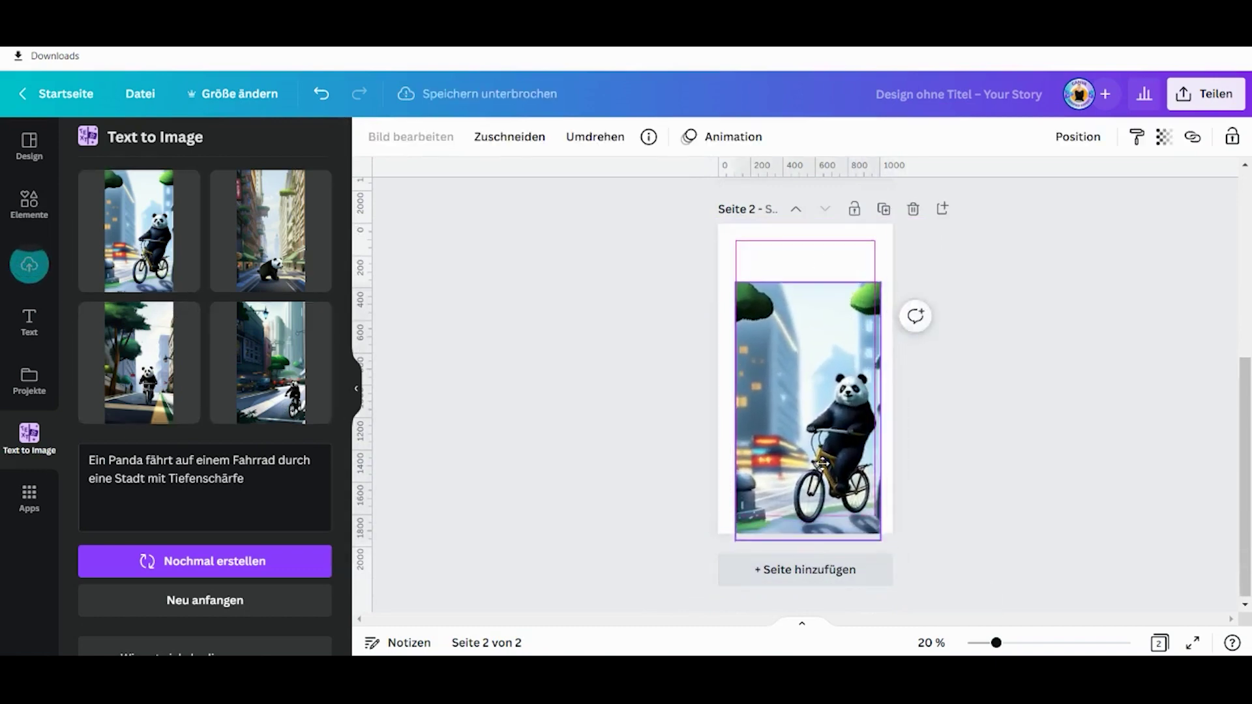
pyautogui.click(954, 441)
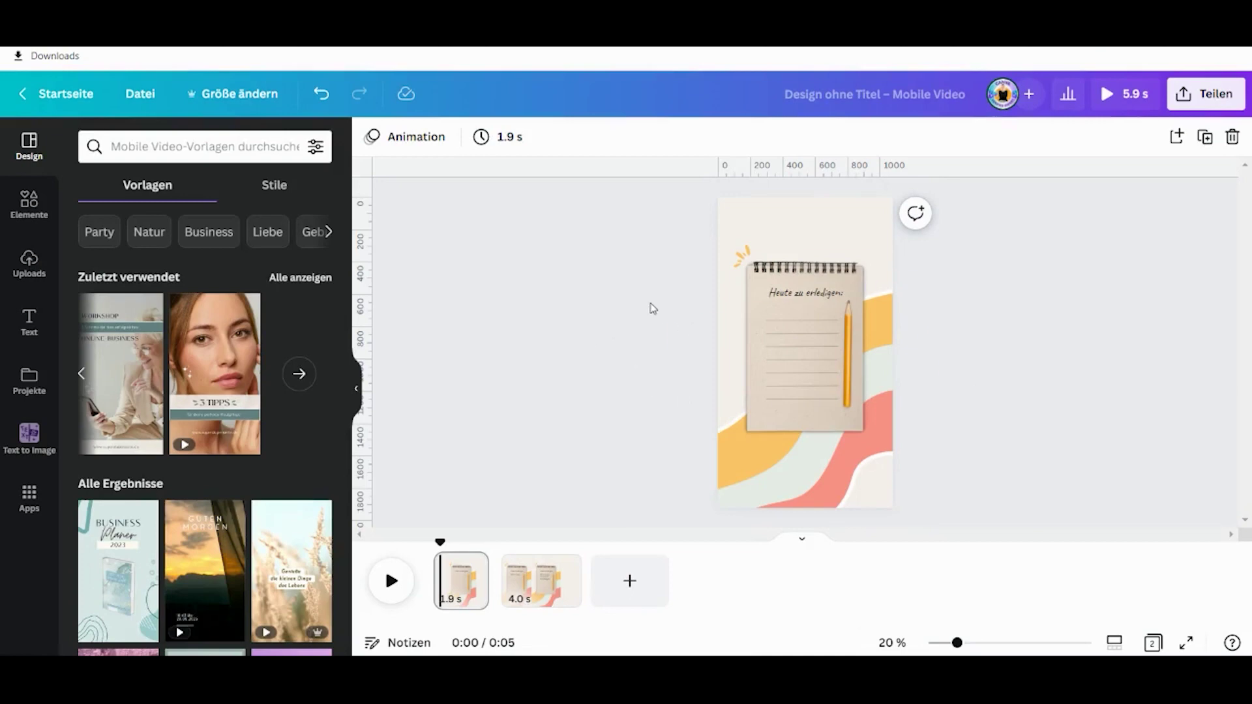
# Step: Preview the "Heute zu erledigen" video and download all its pages as an MP4 video in 4k (UHD) quality
pyautogui.click(386, 590)
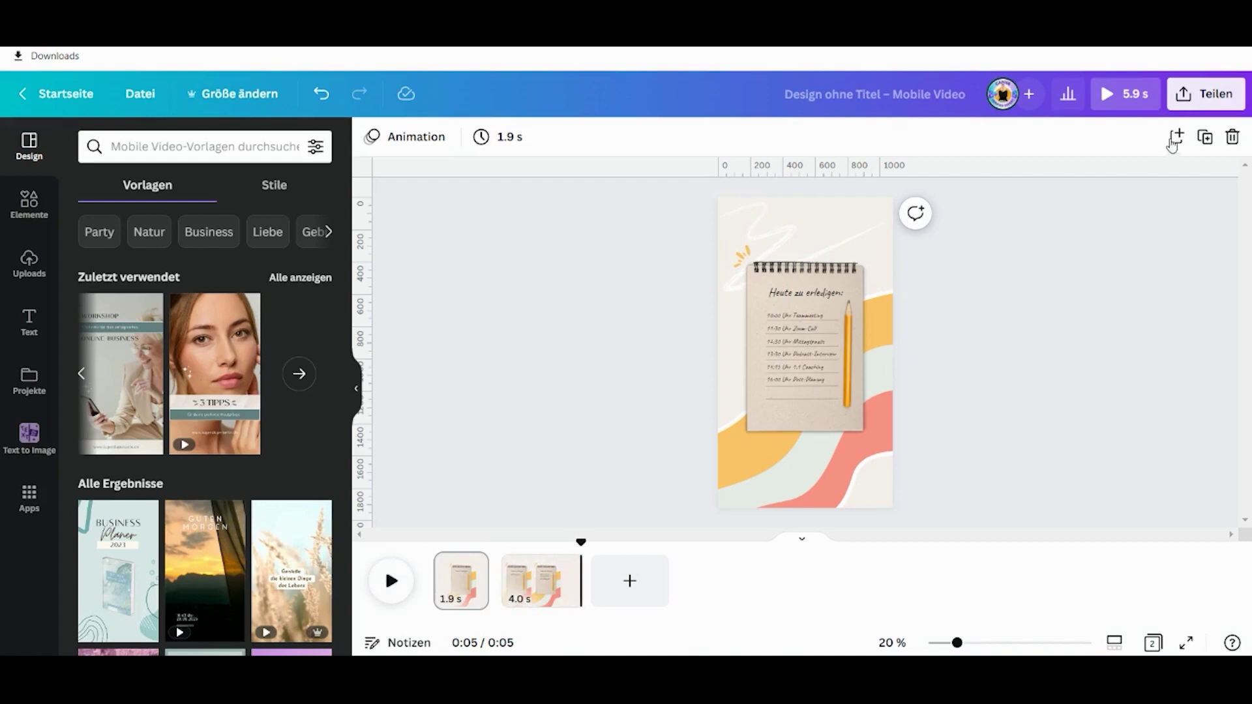
pyautogui.click(1215, 96)
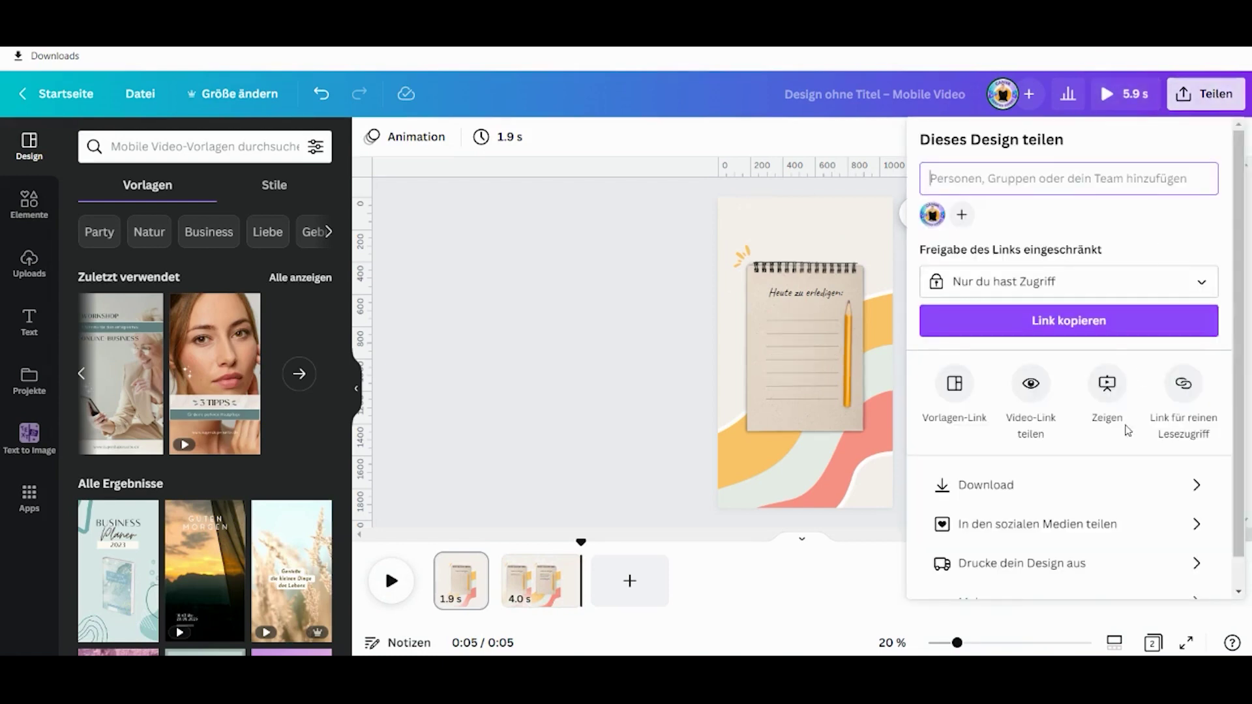
pyautogui.click(969, 493)
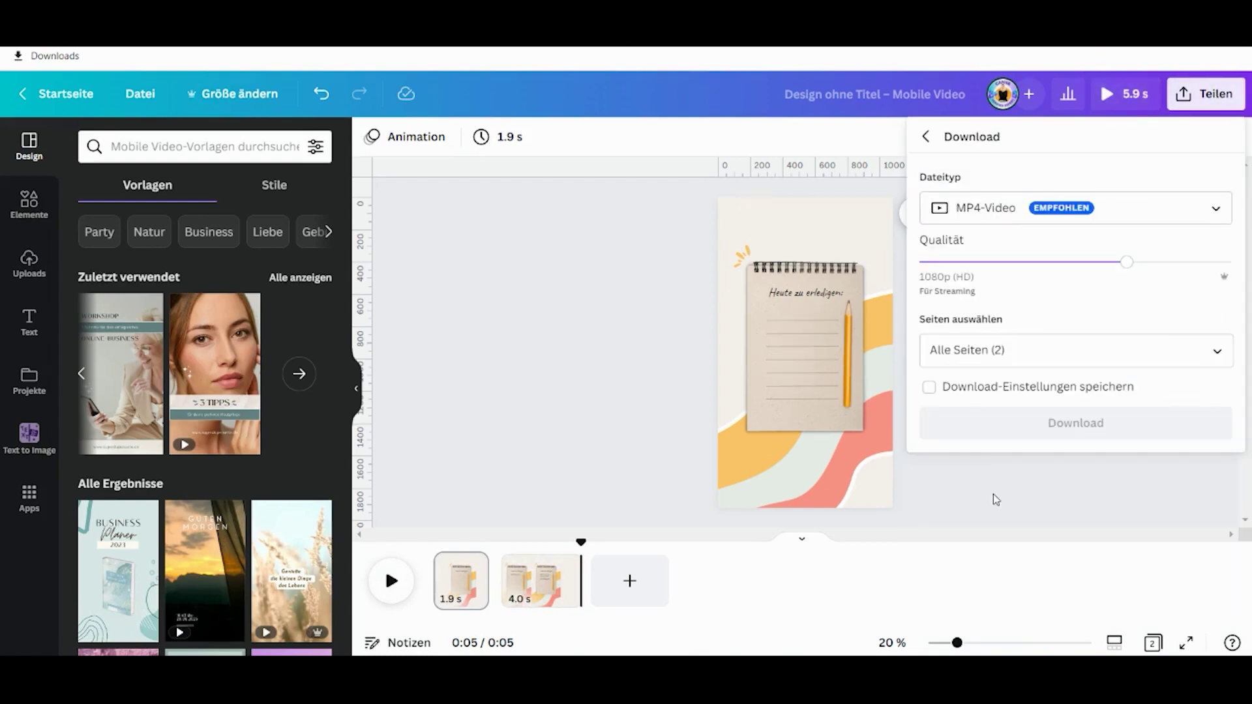
pyautogui.click(992, 203)
pyautogui.click(994, 478)
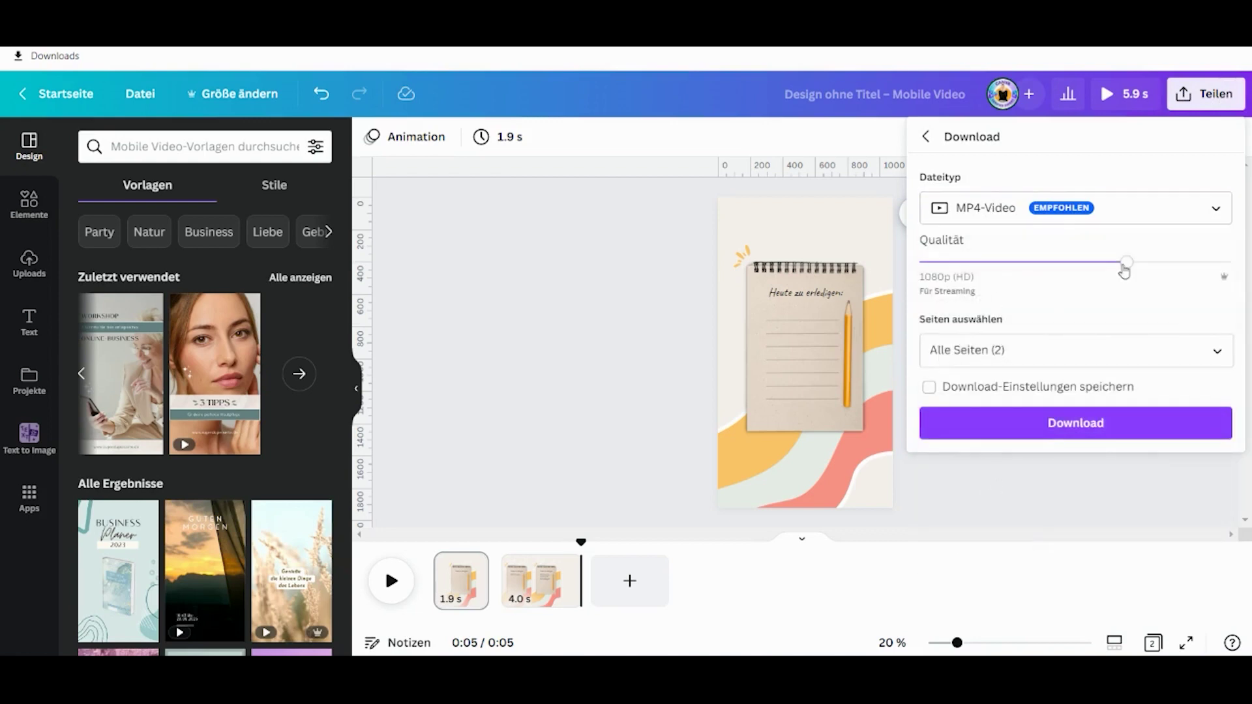
pyautogui.moveTo(1131, 268); pyautogui.dragTo(1188, 272)
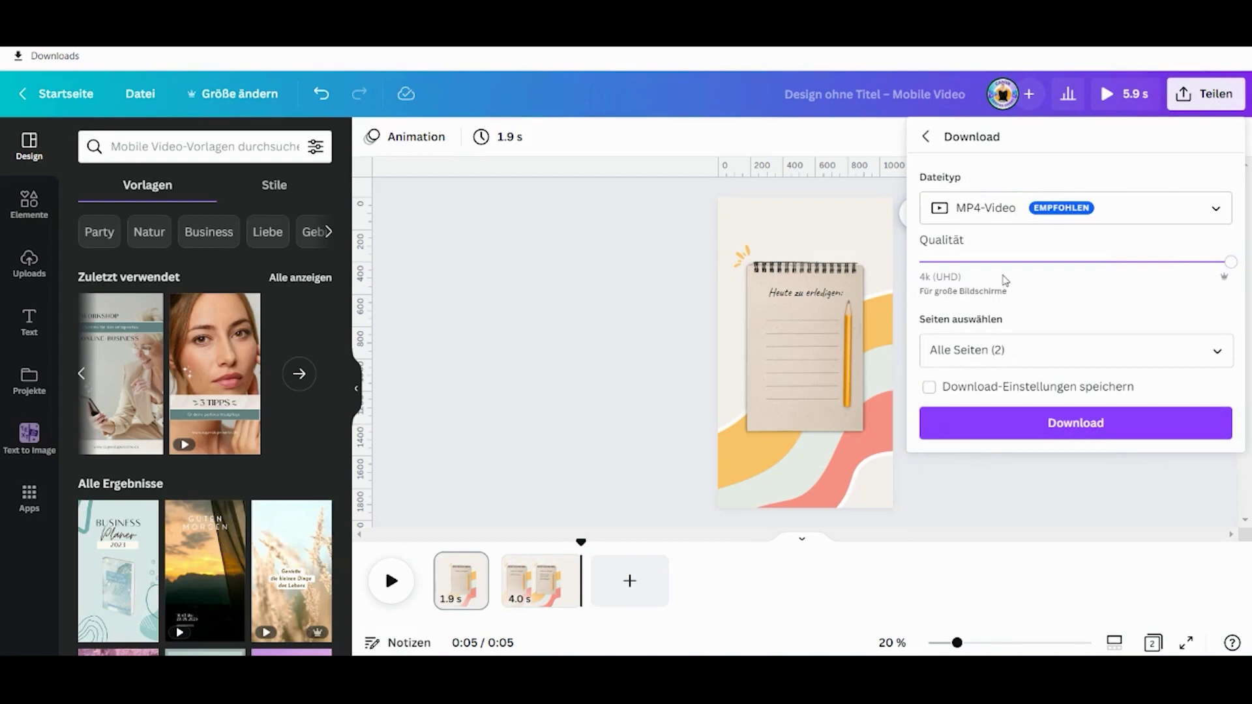
pyautogui.click(1075, 434)
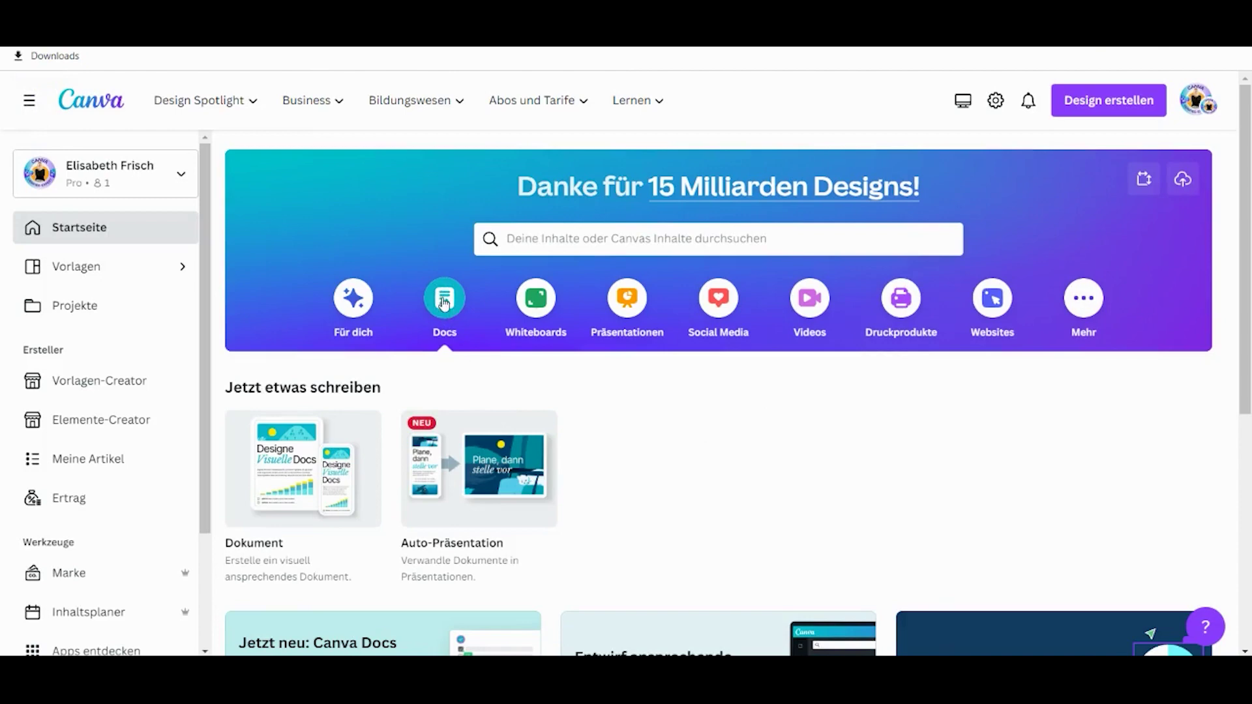
# Step: Browse the Docs section of the home page and show all document templates
pyautogui.scroll(-6, 638, 448)
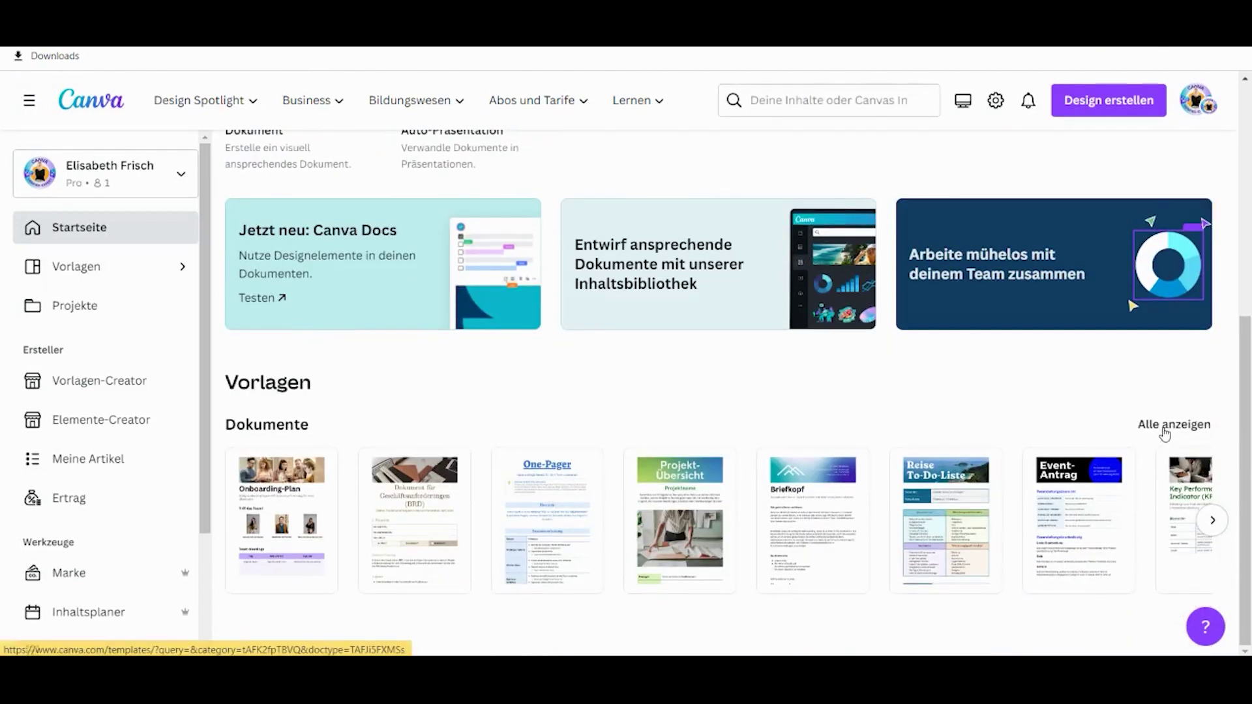
pyautogui.click(1164, 431)
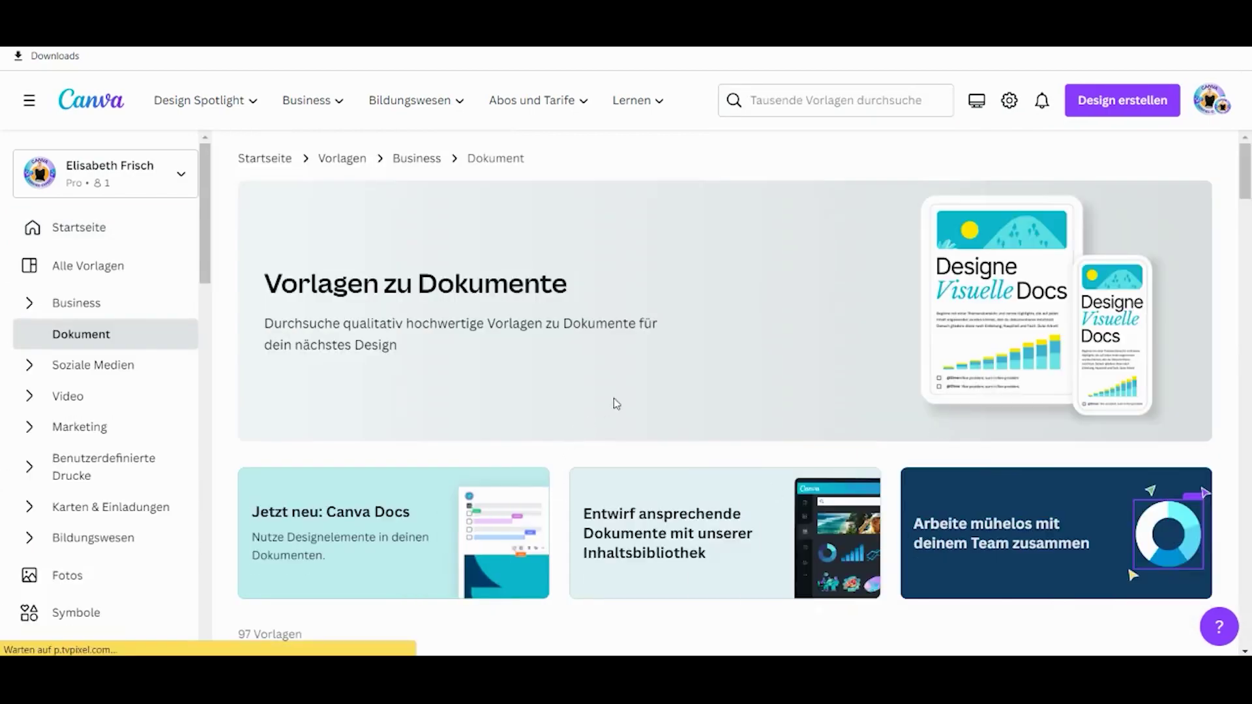
# Step: Browse the document templates and start a new design from the "Strategy Plan Doc in Teal Classic Professional Style" template
pyautogui.scroll(-15, 617, 404)
pyautogui.scroll(5, 616, 406)
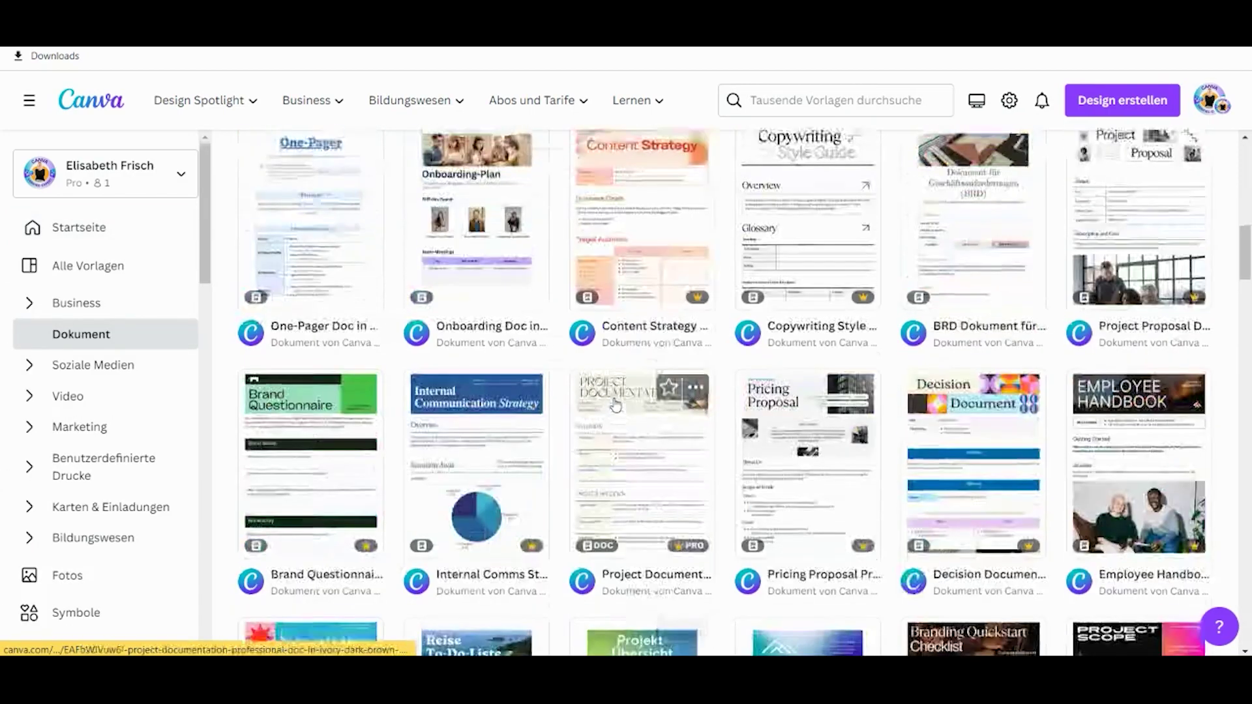
pyautogui.scroll(-3, 616, 405)
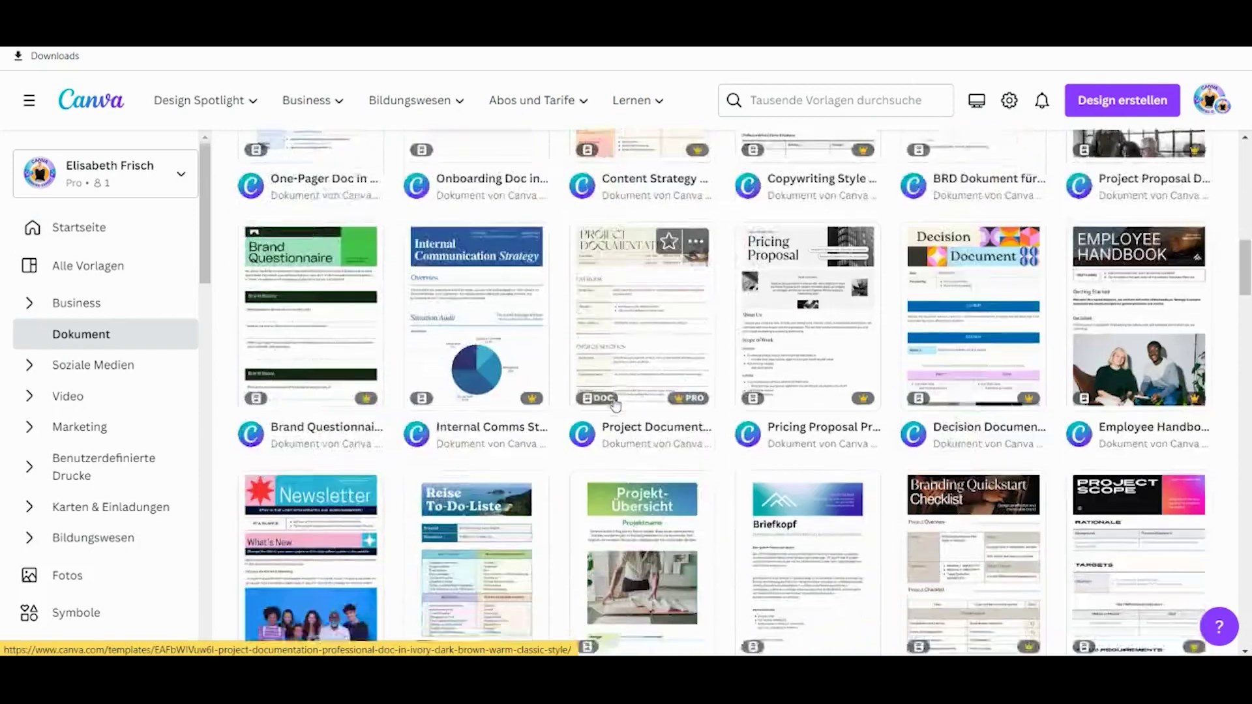
pyautogui.scroll(-10, 617, 405)
pyautogui.scroll(3, 616, 405)
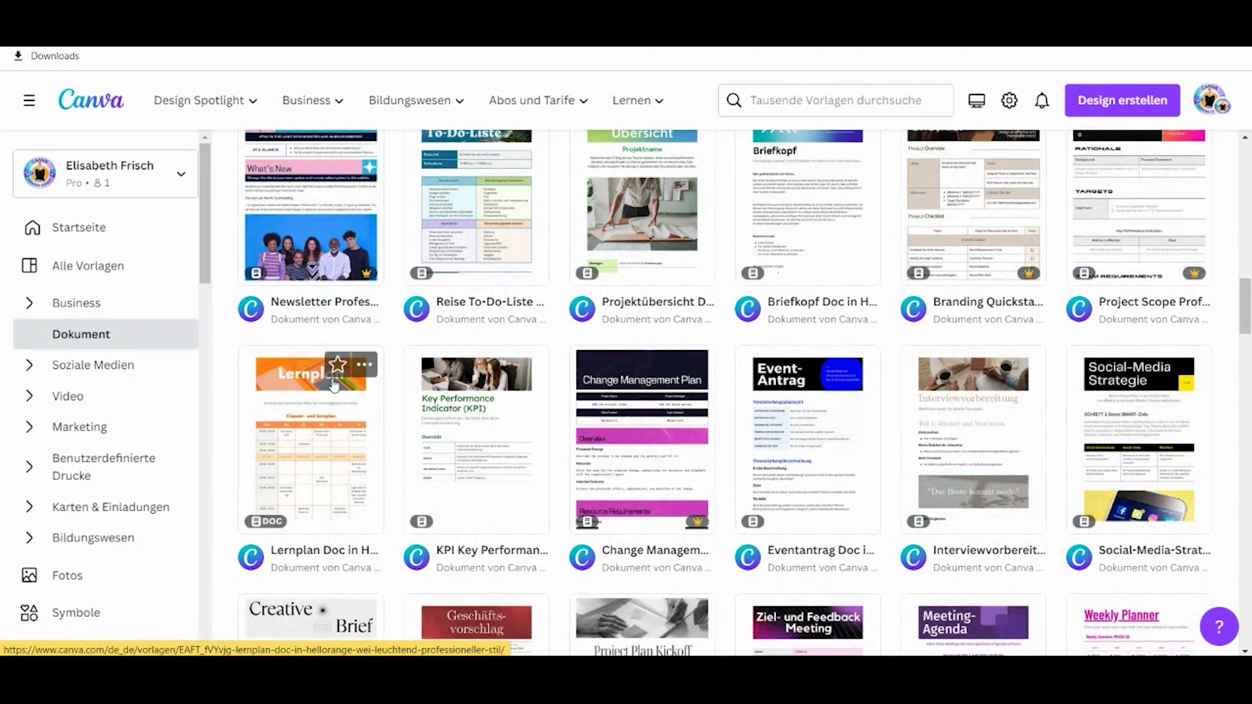
pyautogui.scroll(-6, 575, 360)
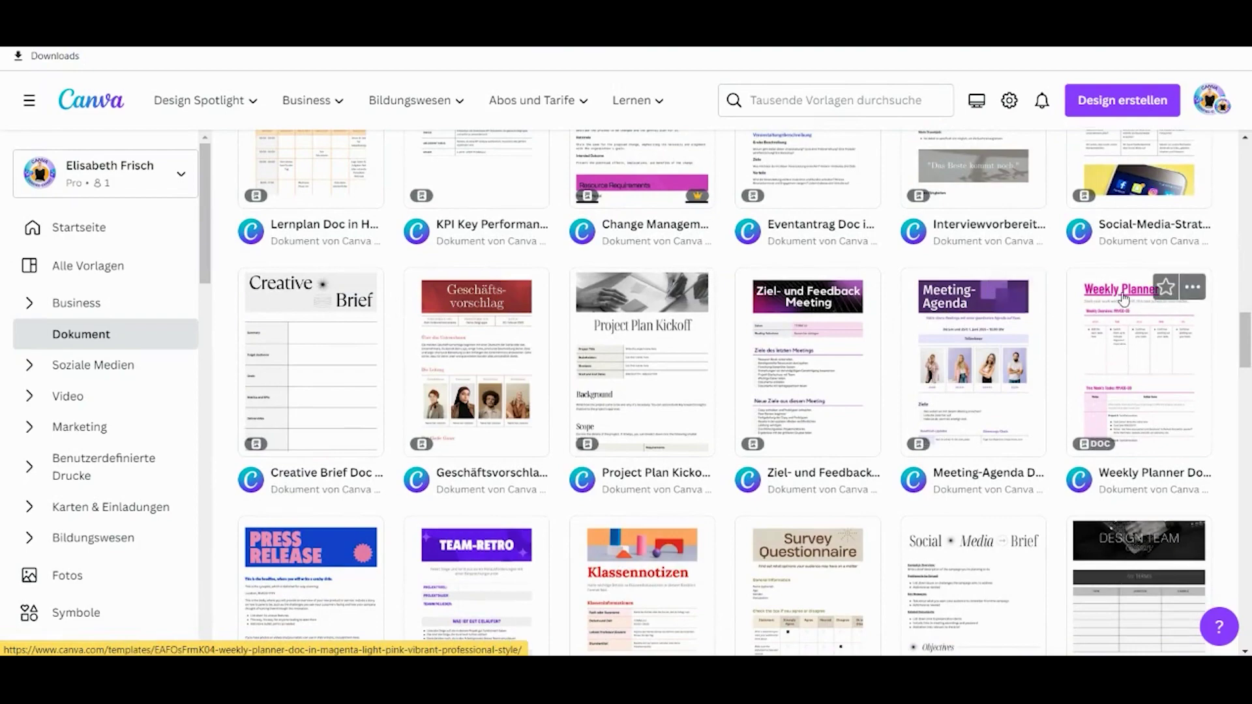
pyautogui.scroll(-5, 1146, 317)
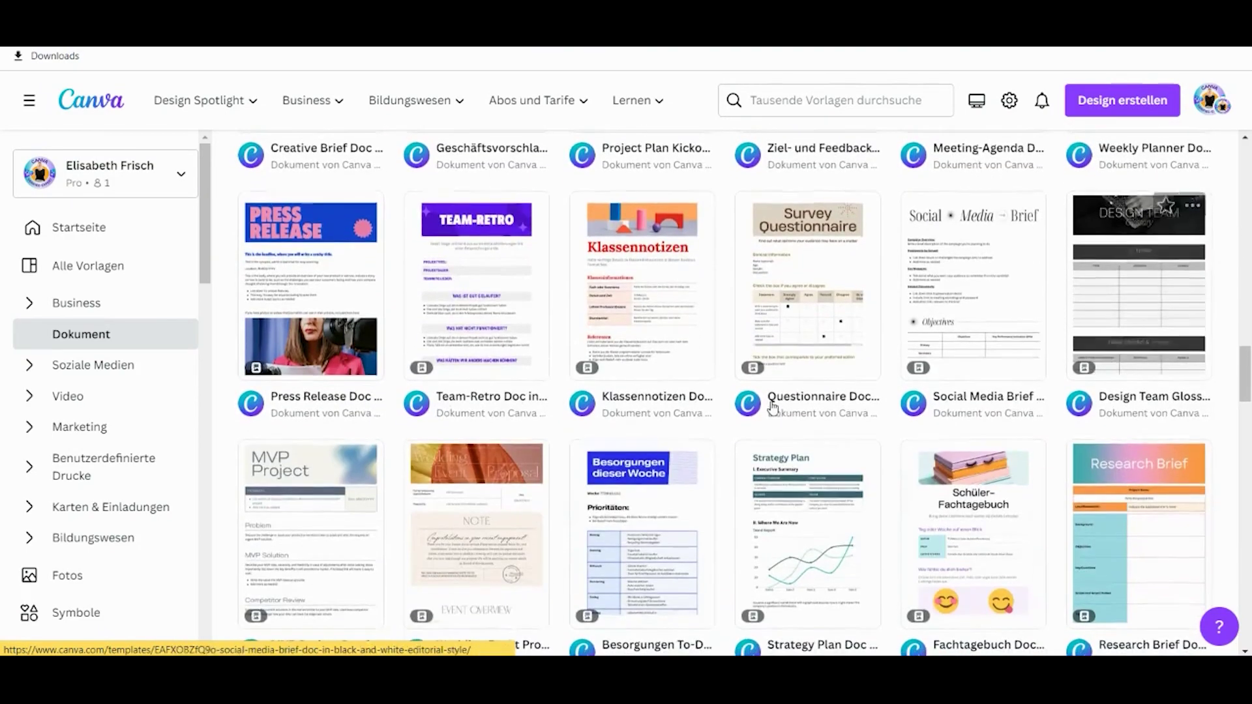
pyautogui.scroll(-3, 771, 411)
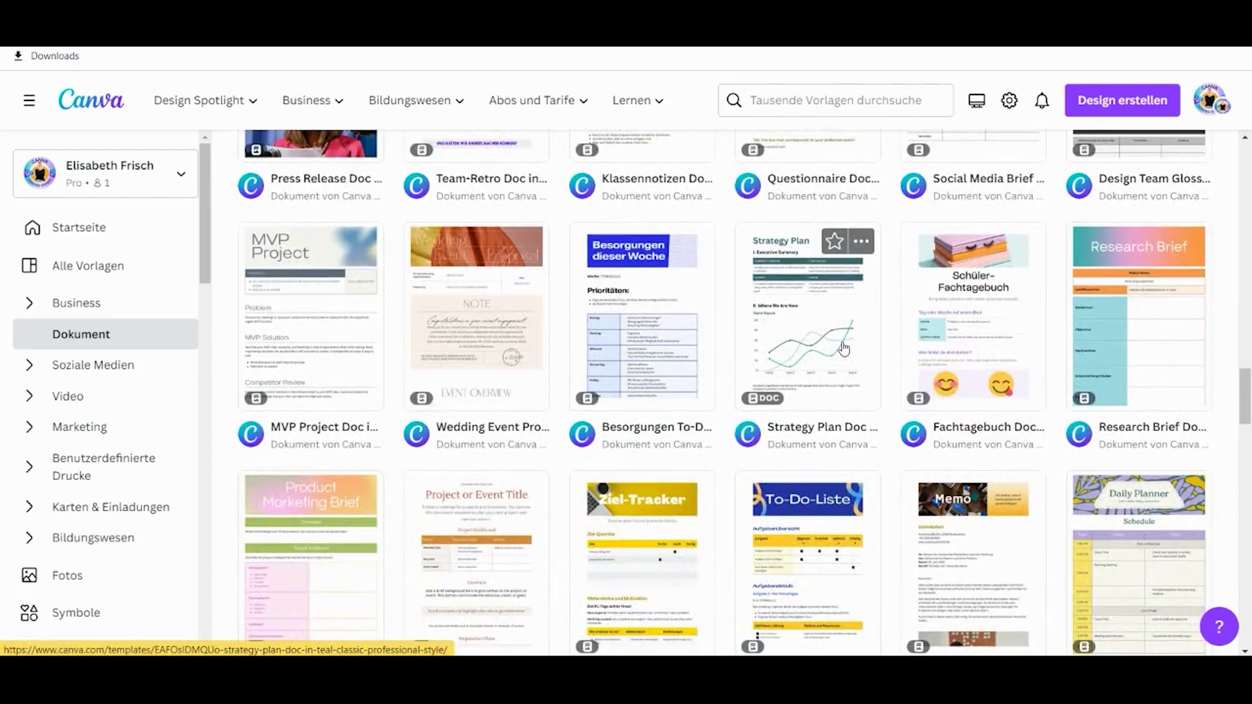
pyautogui.click(845, 349)
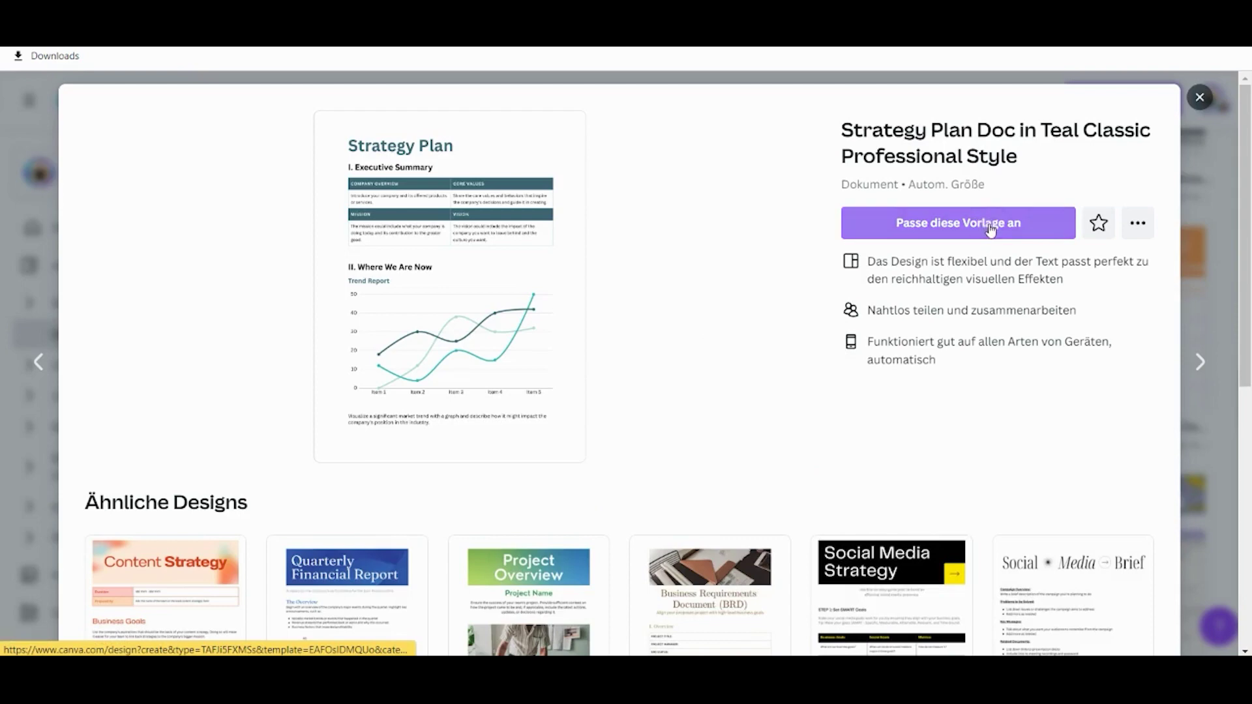
pyautogui.click(990, 223)
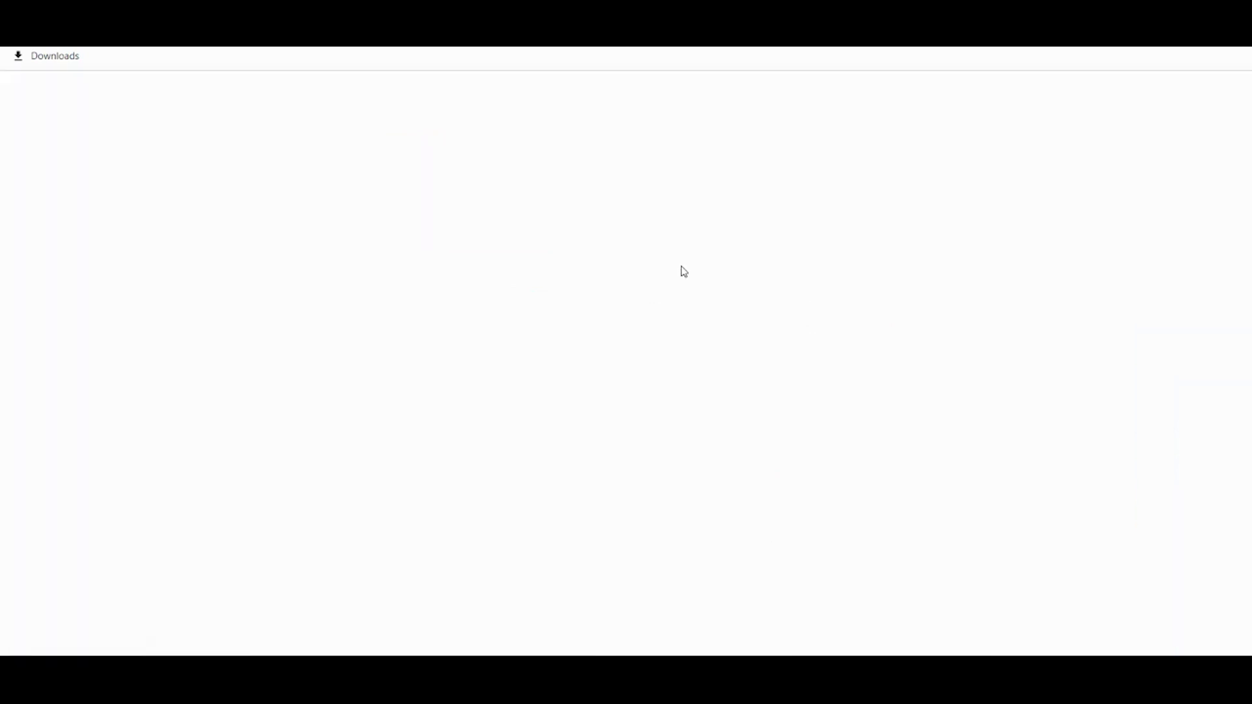